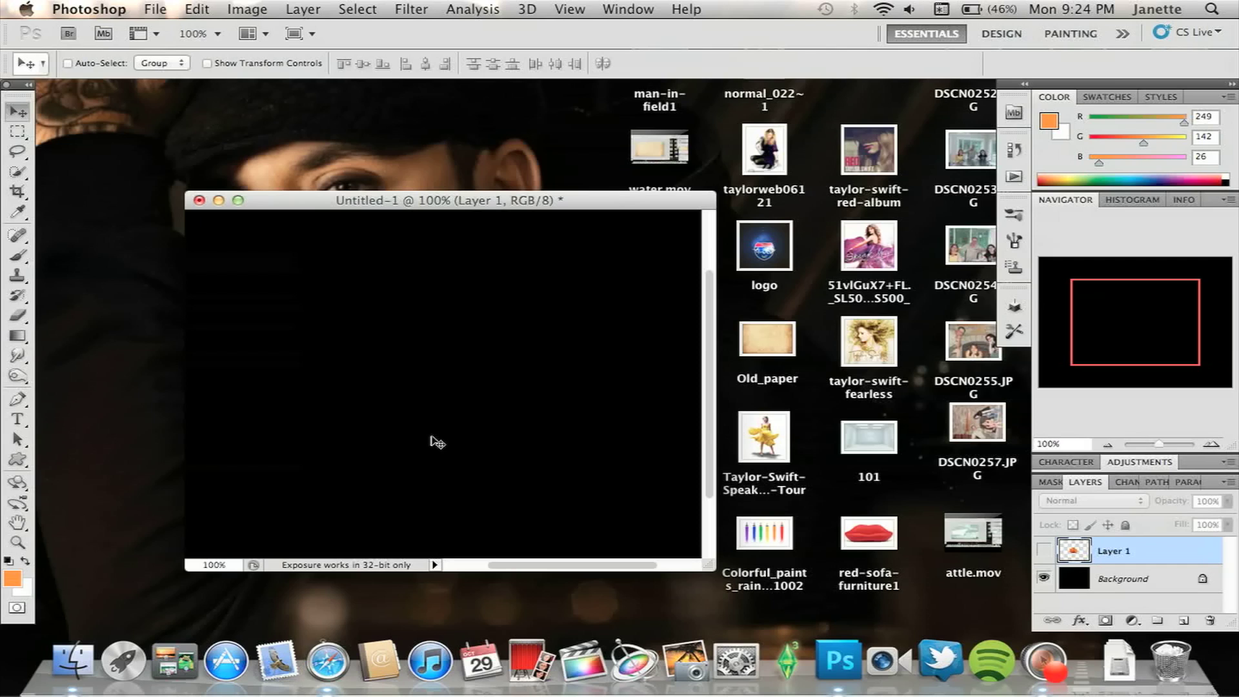
Show the pumpkin layer and draw a triangular left eye on the pumpkin with the Pen tool in shape layers mode
click(1043, 552)
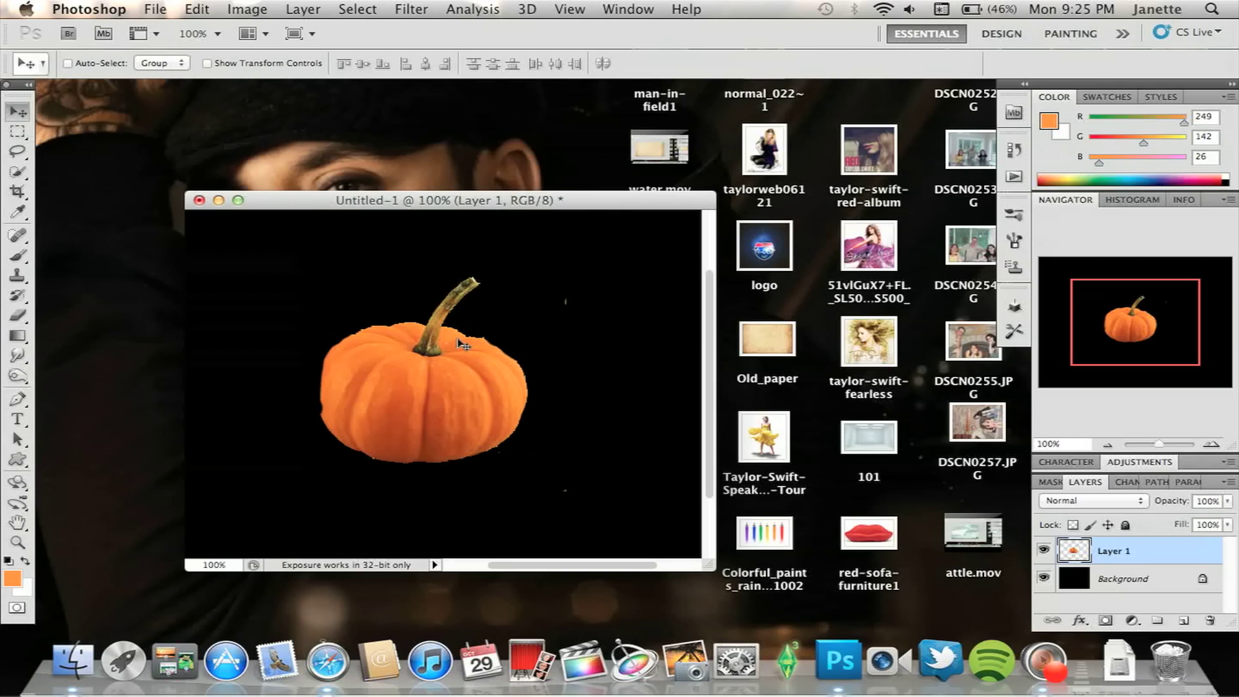
click(1213, 445)
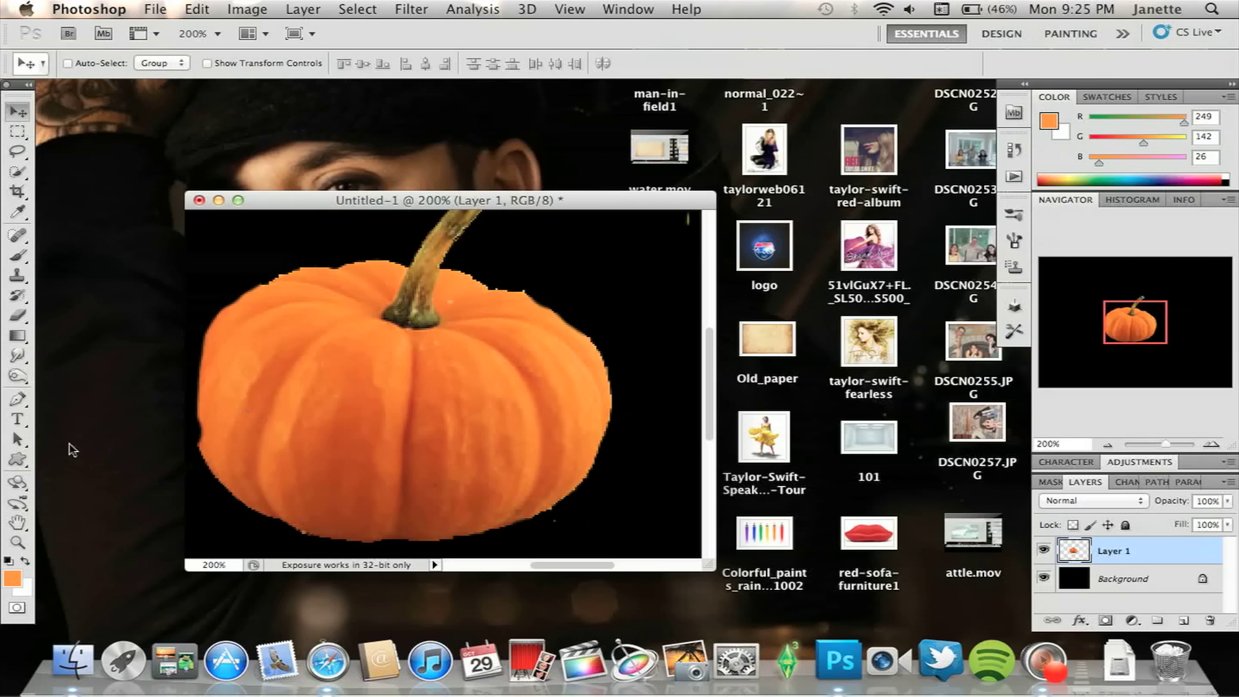
click(17, 418)
click(27, 447)
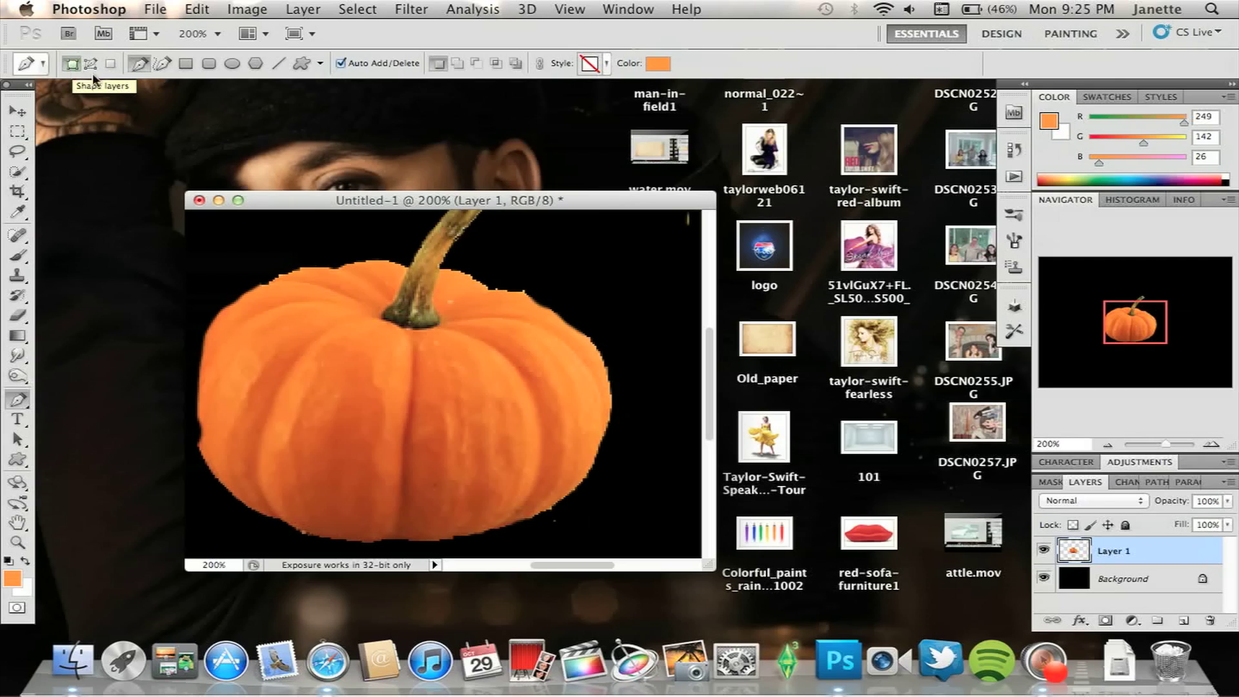
click(321, 348)
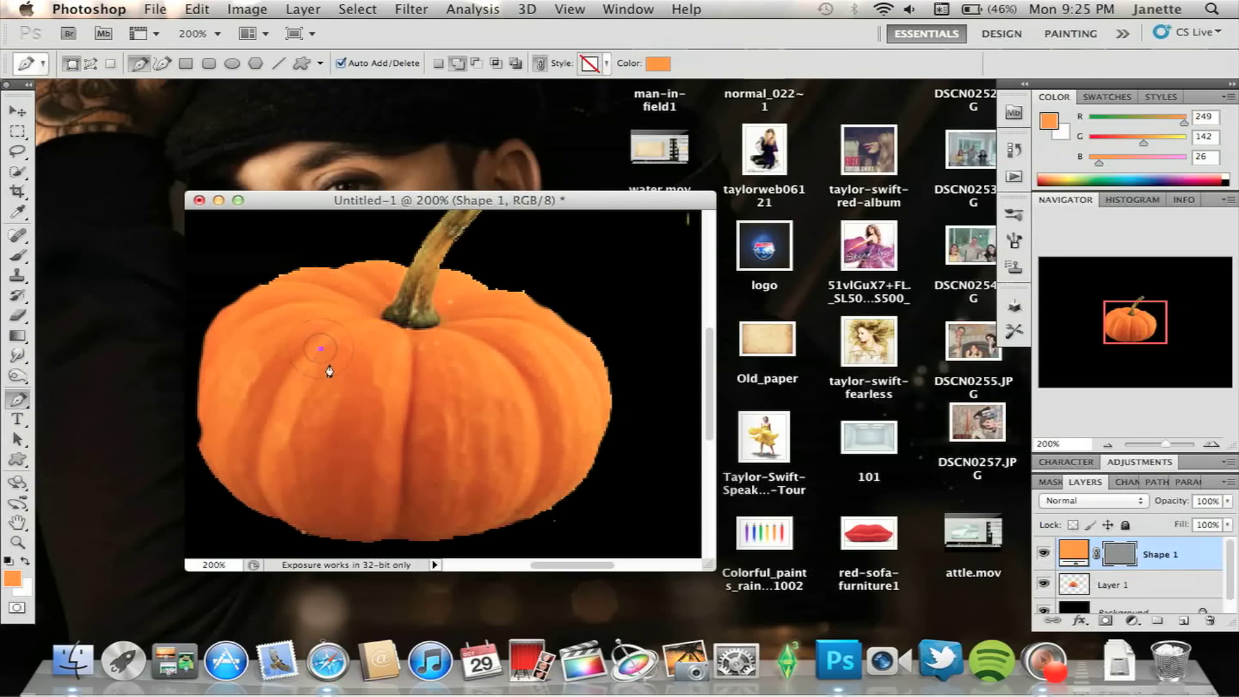
drag(349, 406, 273, 387)
click(273, 387)
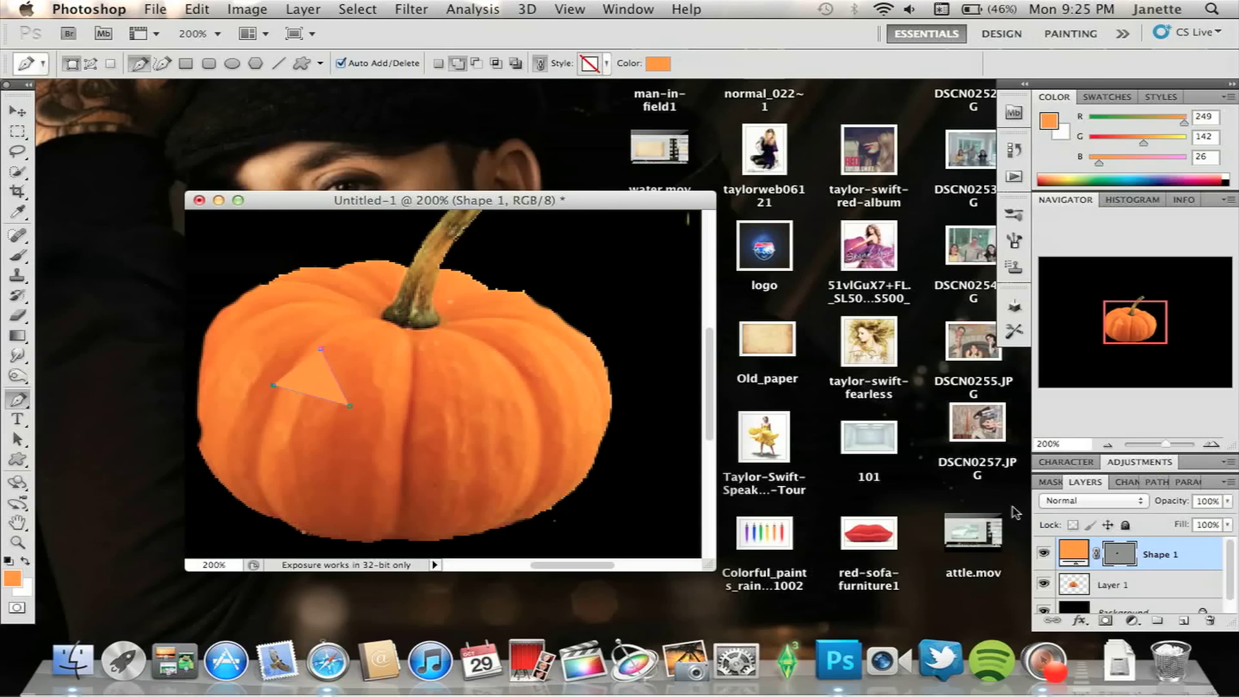
Change the left eye shape's fill to black and reset the foreground and background colors to their defaults
double_click(1069, 554)
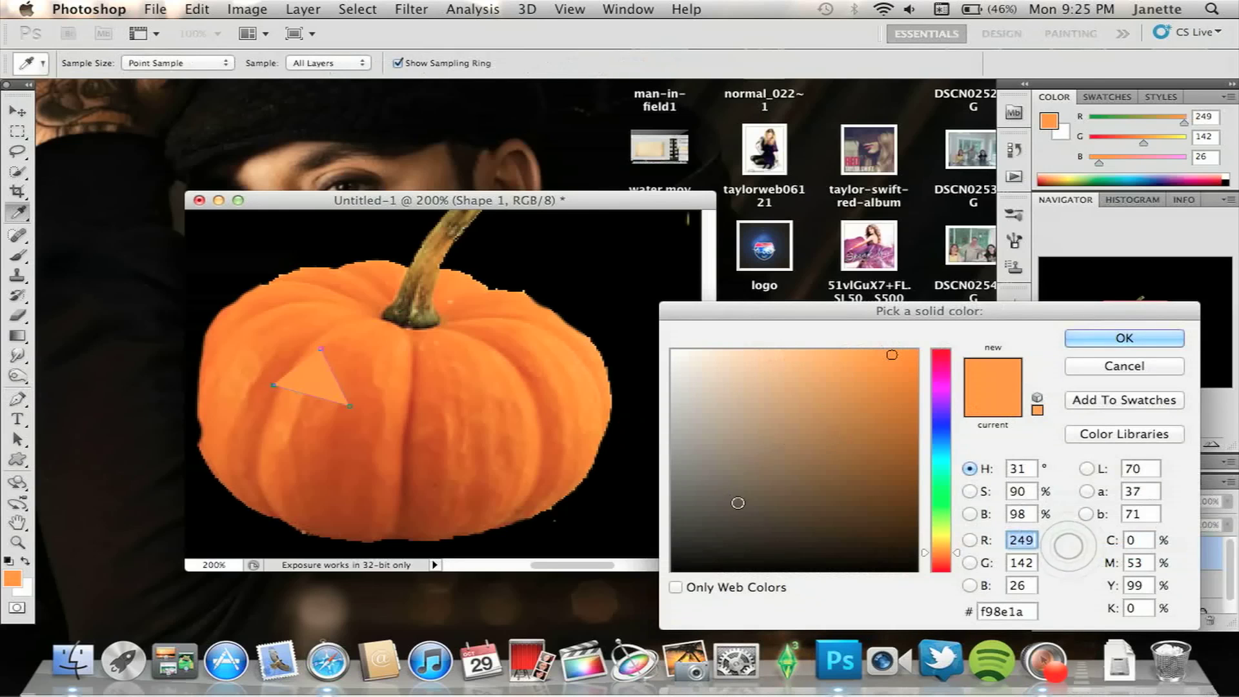
click(1074, 300)
click(1128, 339)
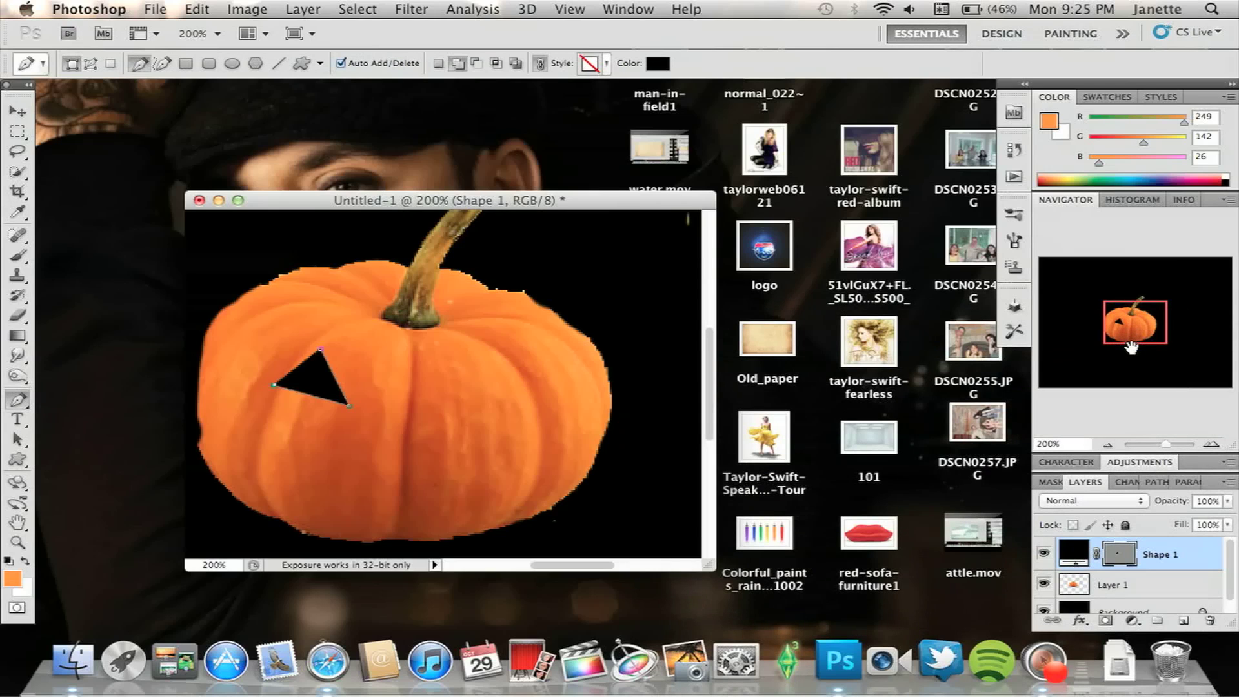
key(d)
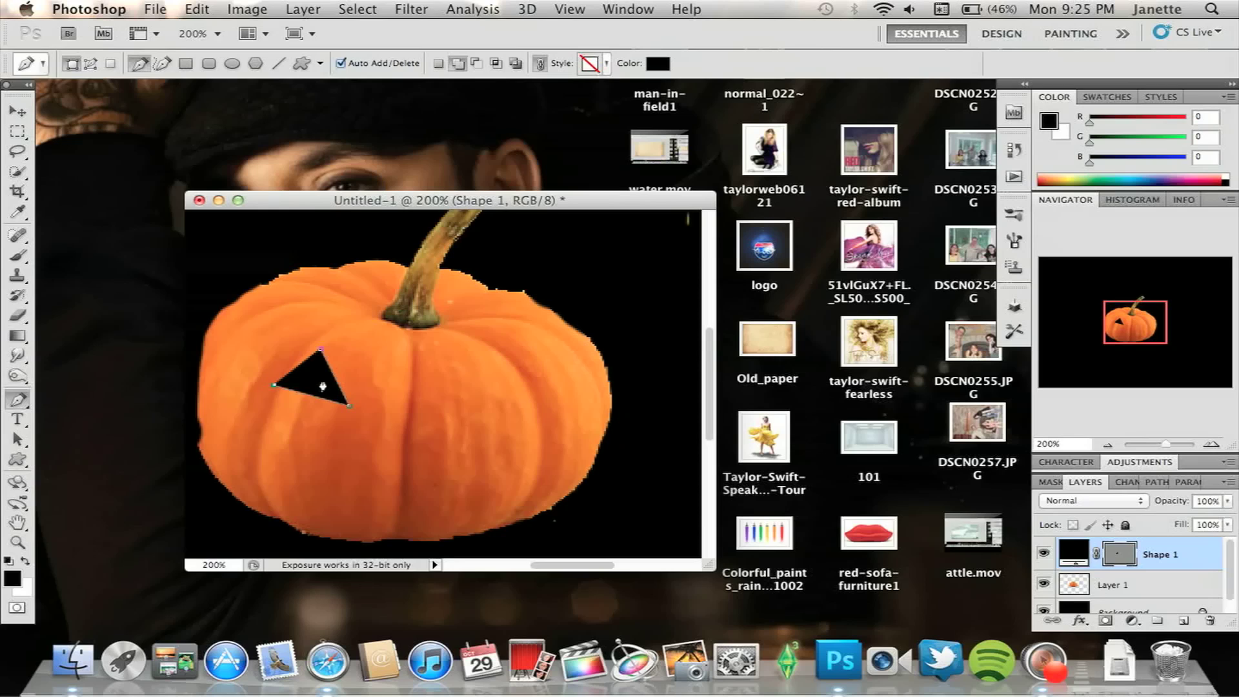
Undo the stray anchor point added to the left eye and finish its triangular path
click(416, 385)
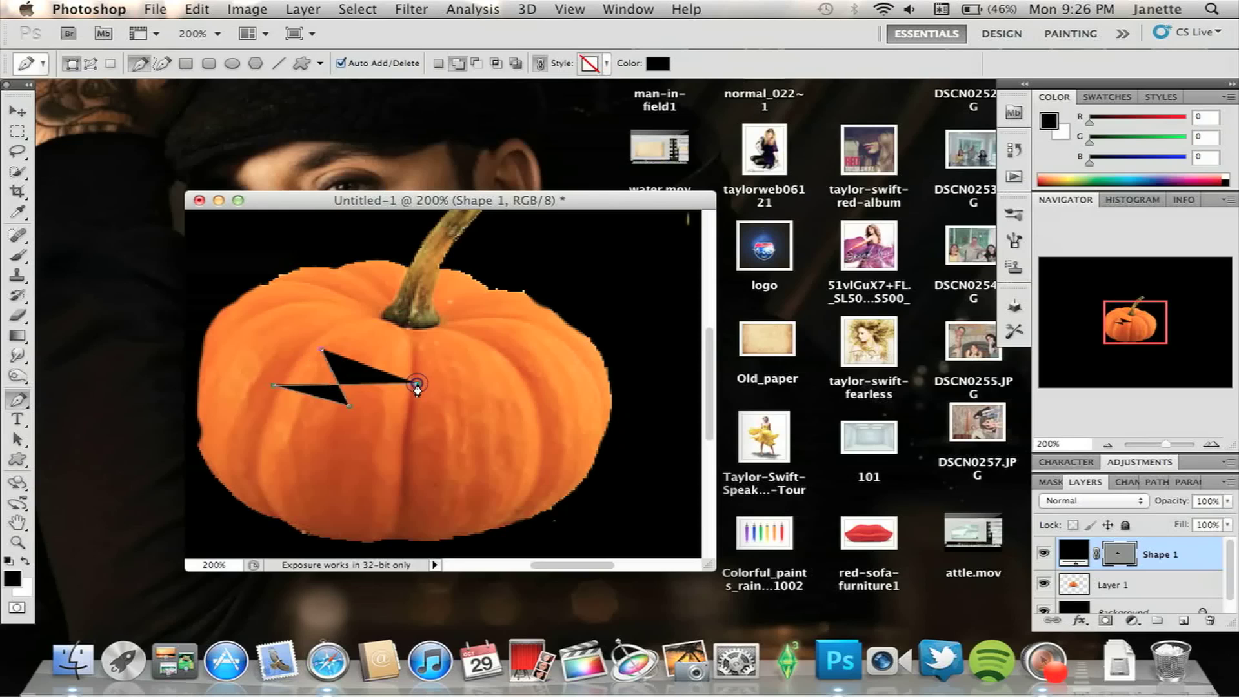
key(super+z)
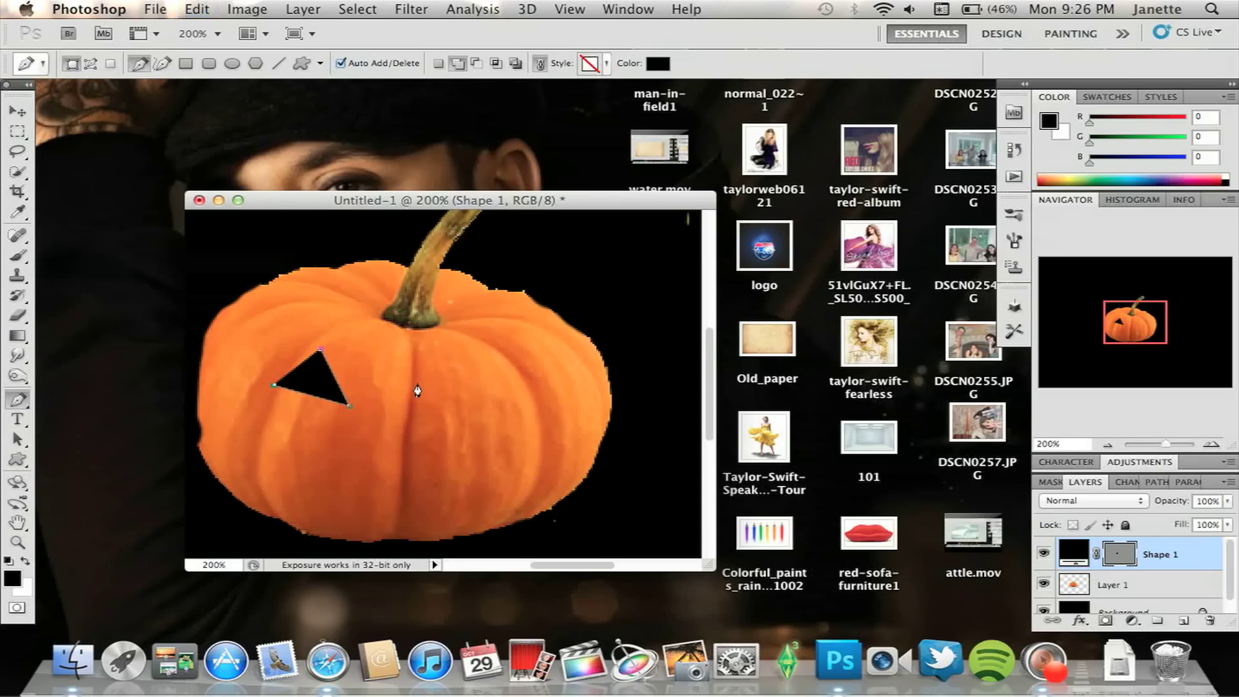
key(Return)
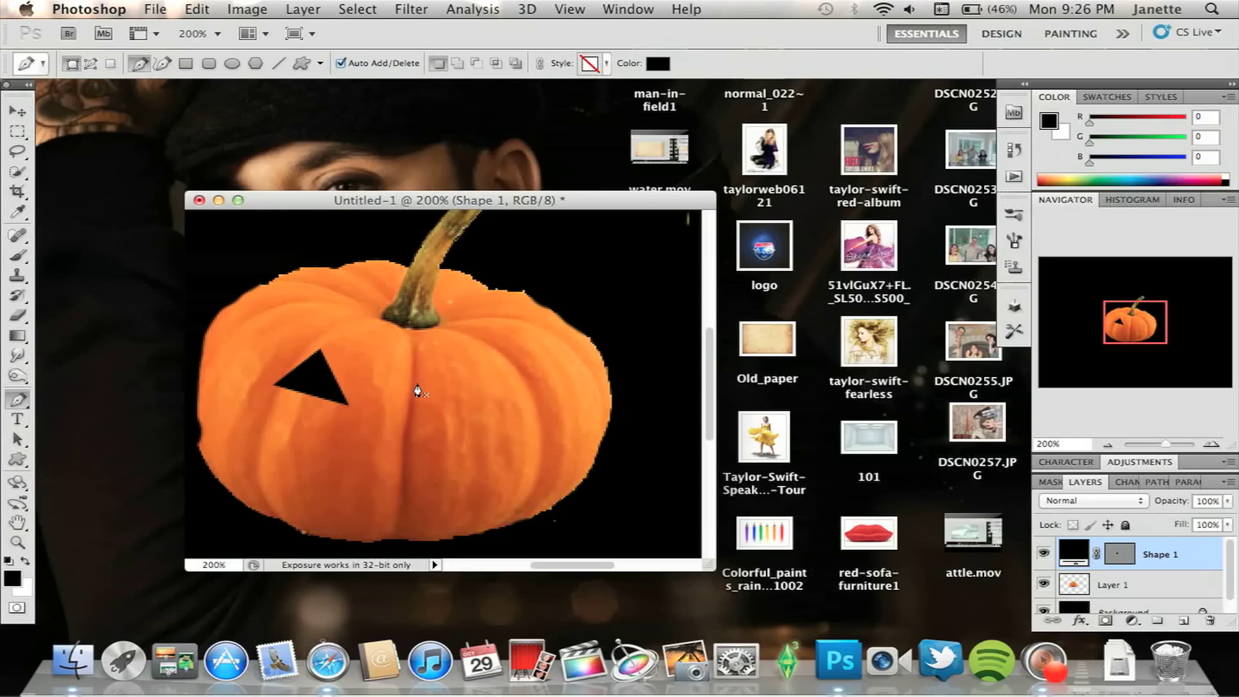
Draw a black triangular right eye on the pumpkin as a separate shape layer with the Pen tool
click(471, 370)
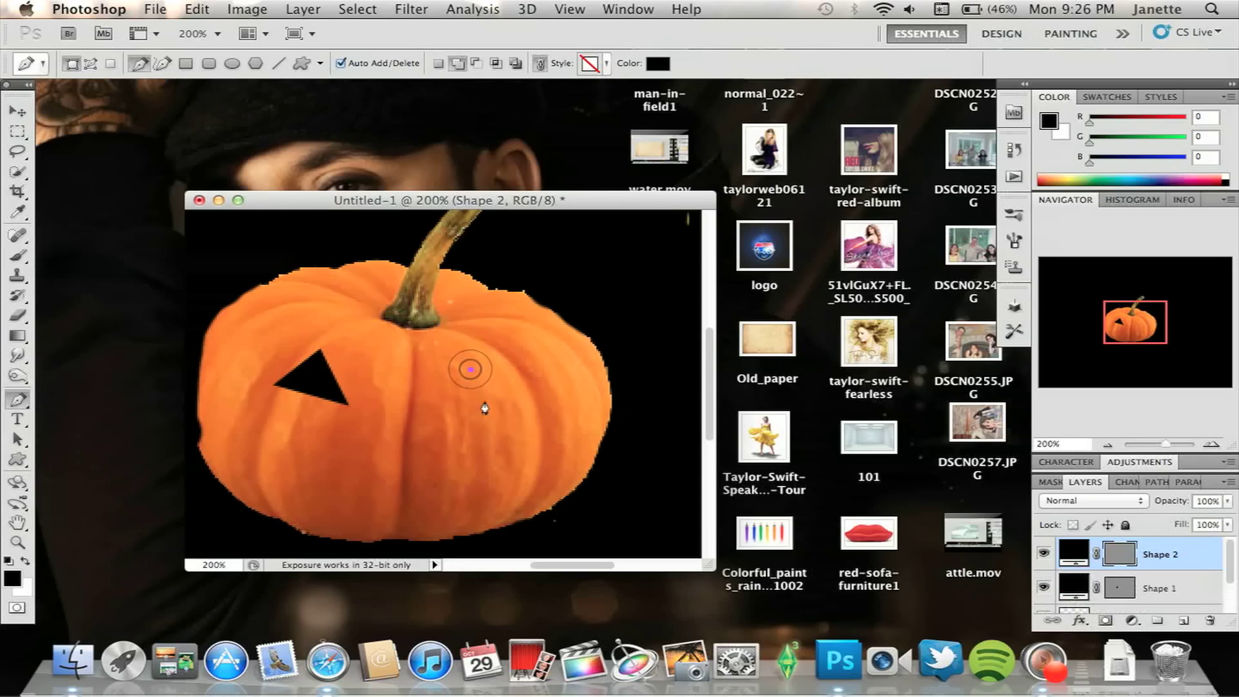
click(509, 429)
click(437, 408)
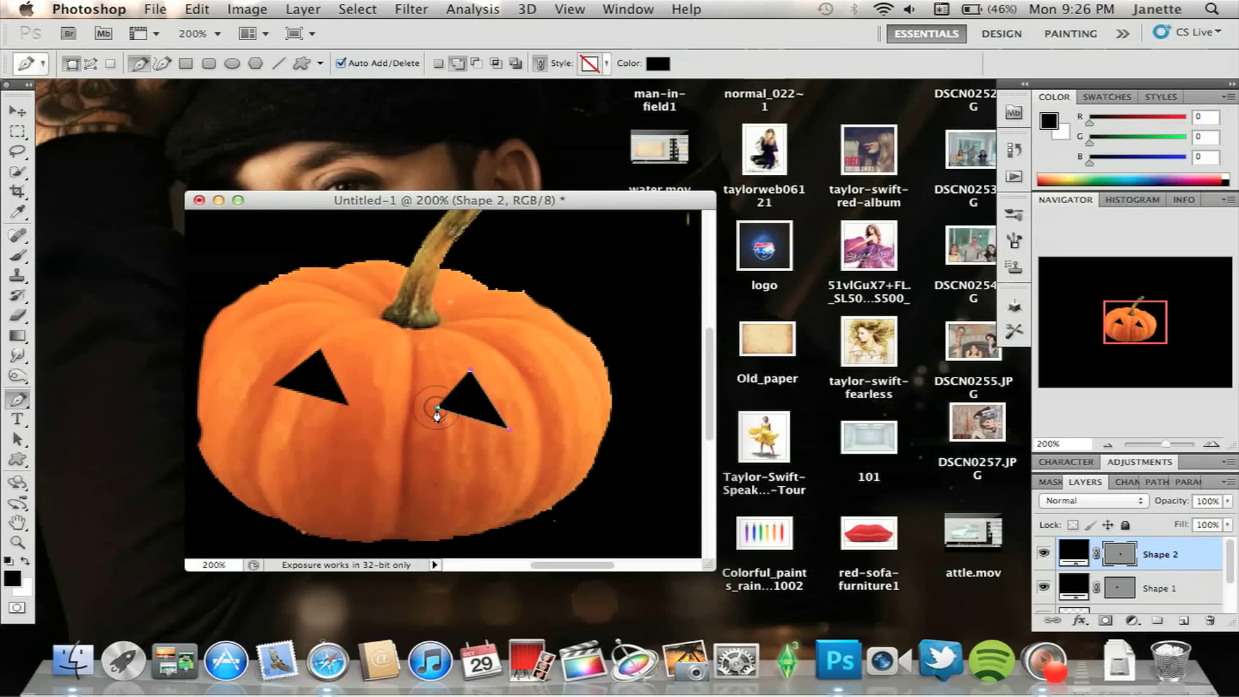
key(Return)
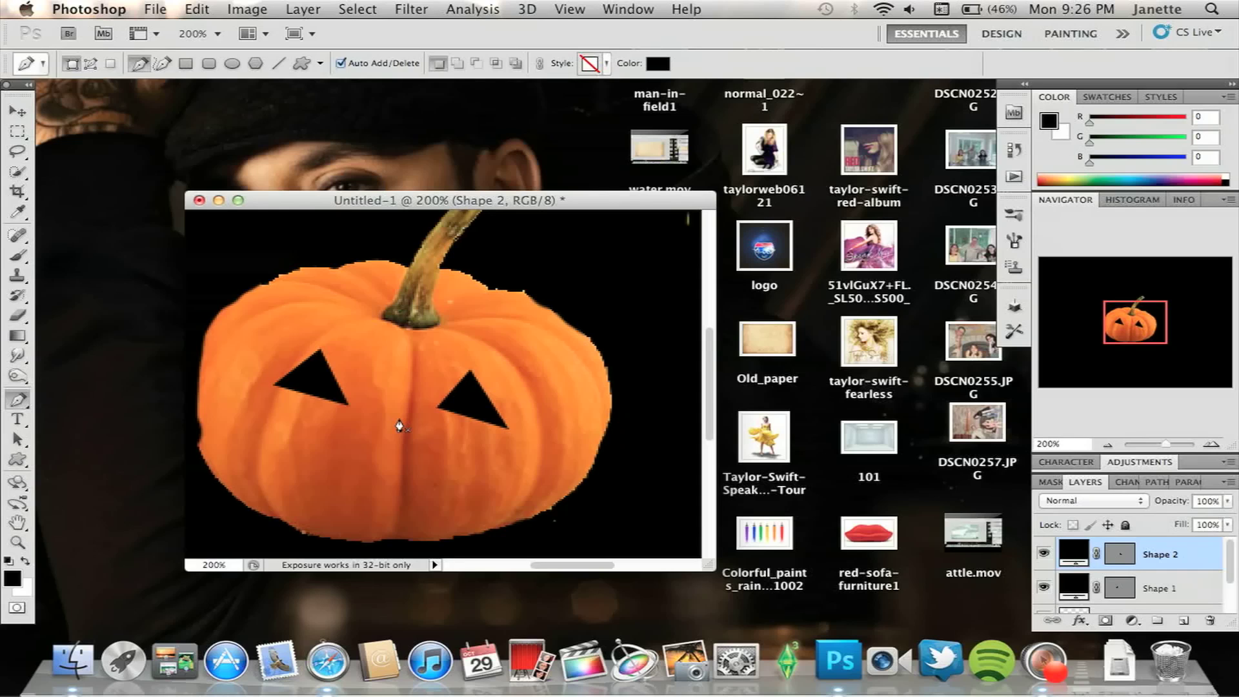
Draw a black triangular nose centered below the two eyes as its own shape layer
click(399, 420)
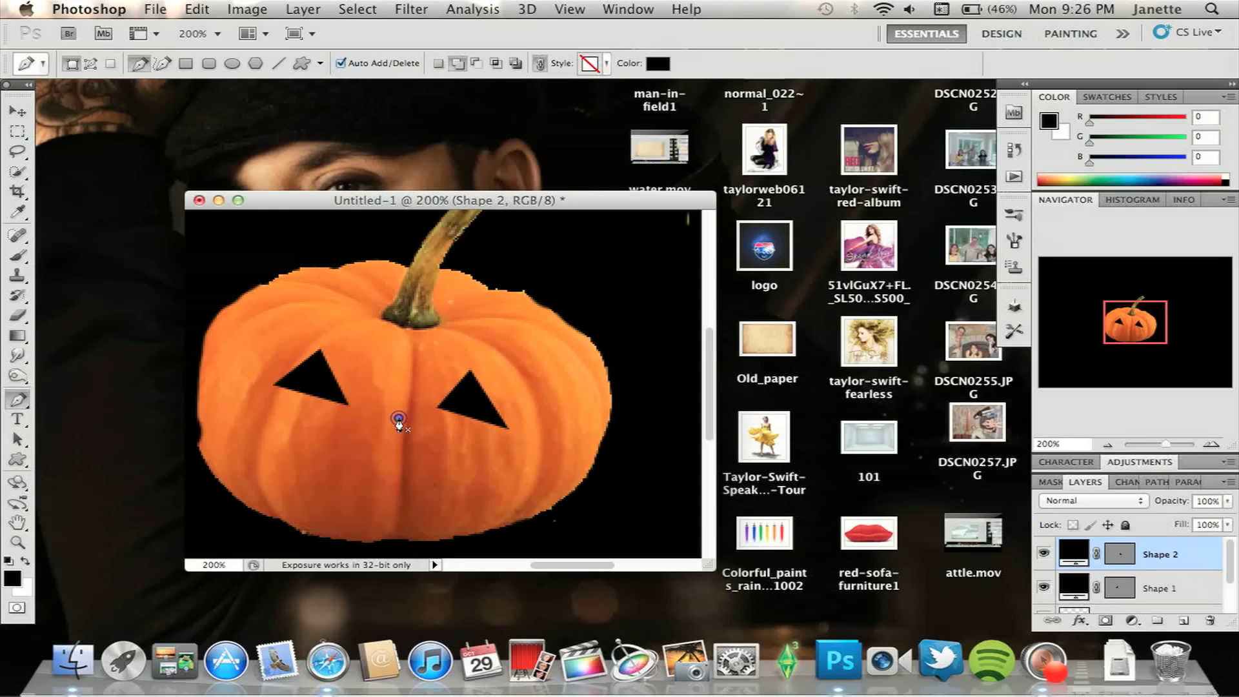
click(433, 459)
click(357, 445)
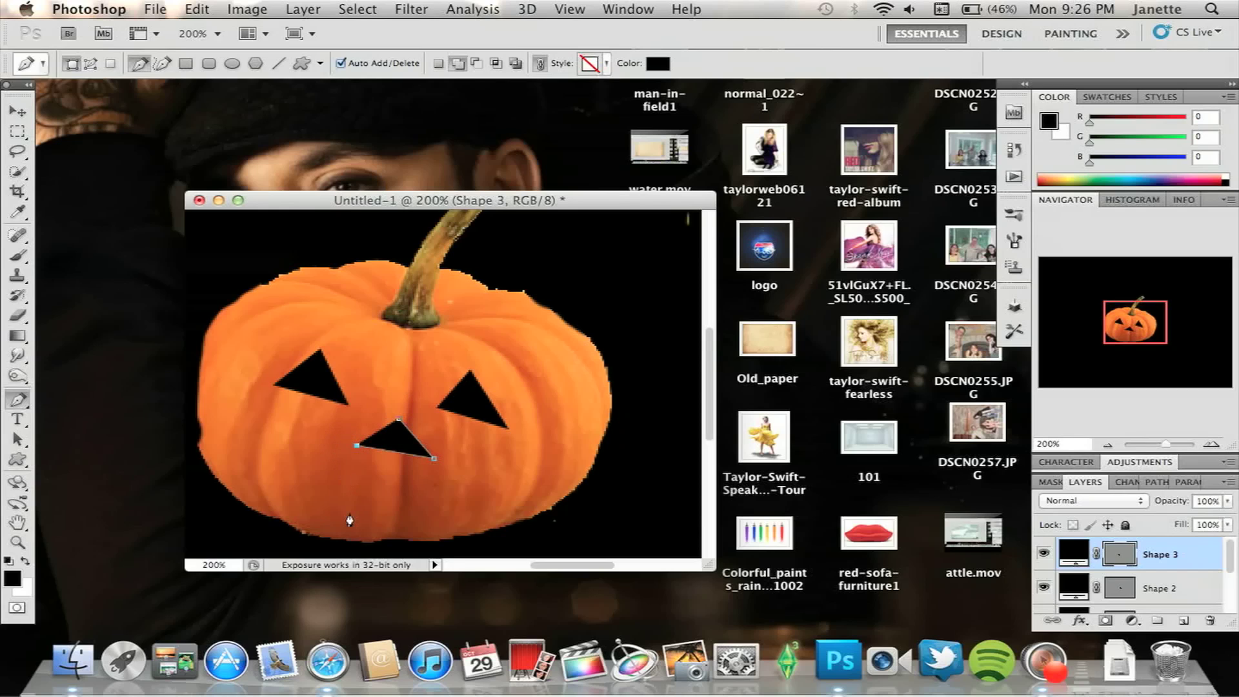
key(Return)
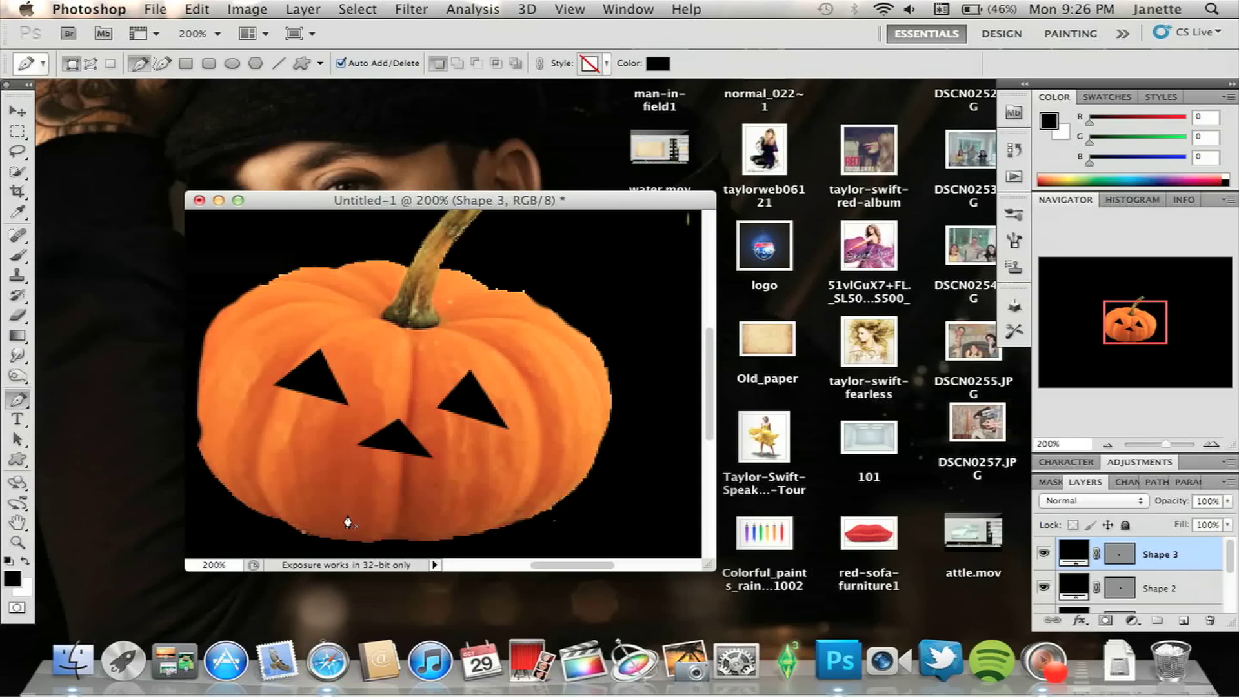
Try to draw a jagged black mouth below the nose with the Pen tool
click(474, 497)
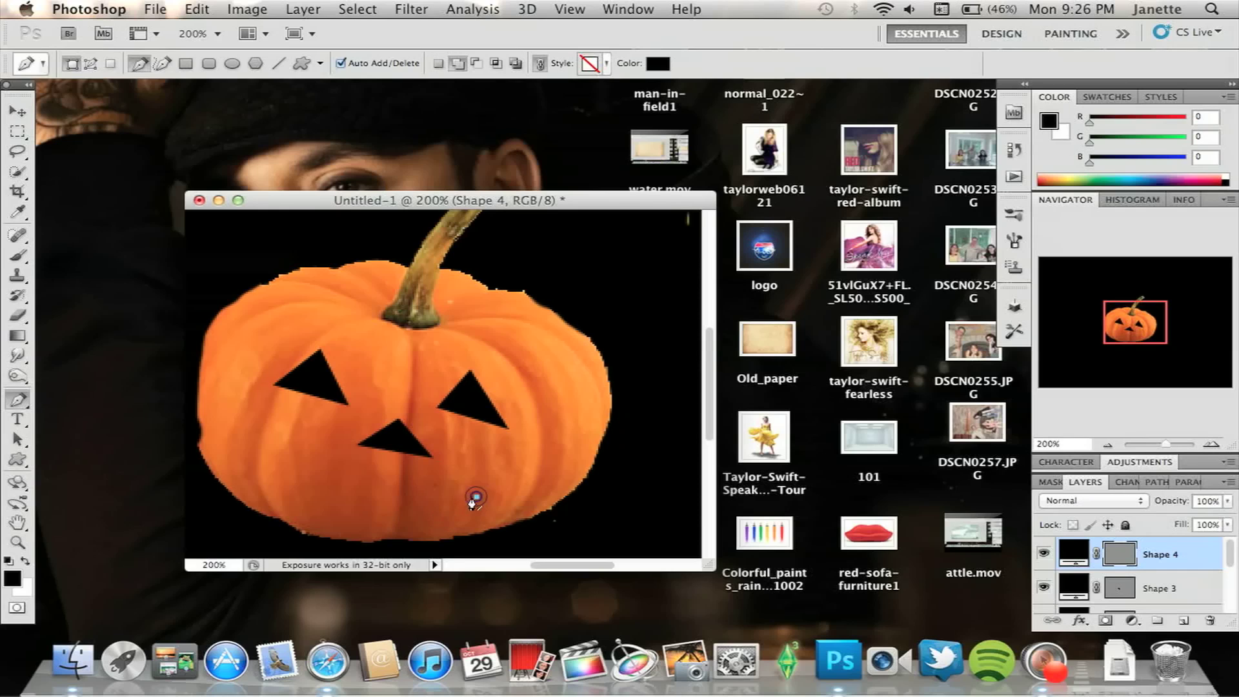
click(432, 480)
click(350, 504)
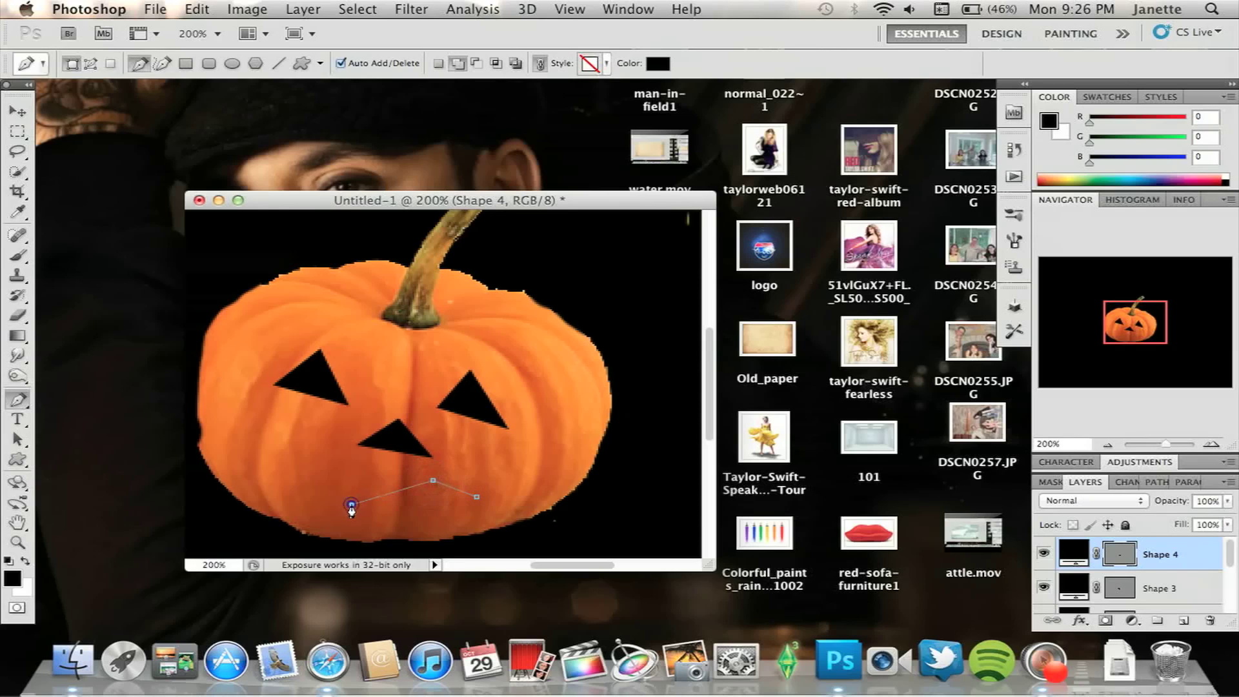
click(311, 485)
click(303, 462)
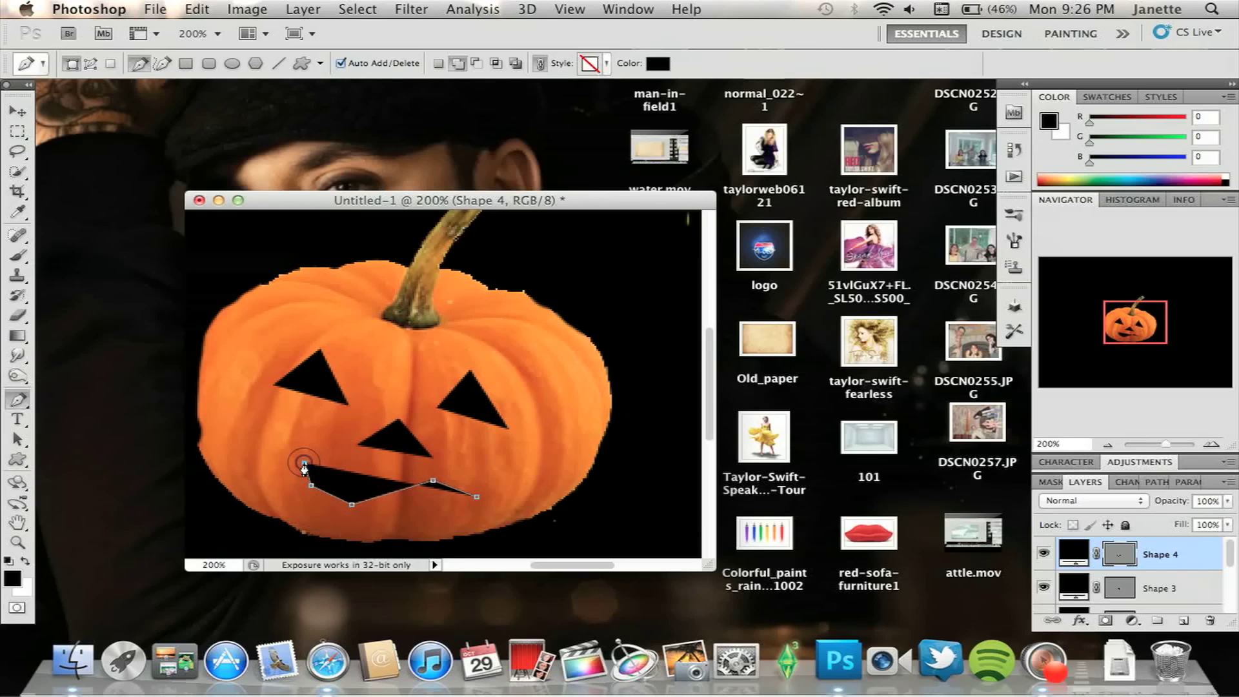
click(291, 501)
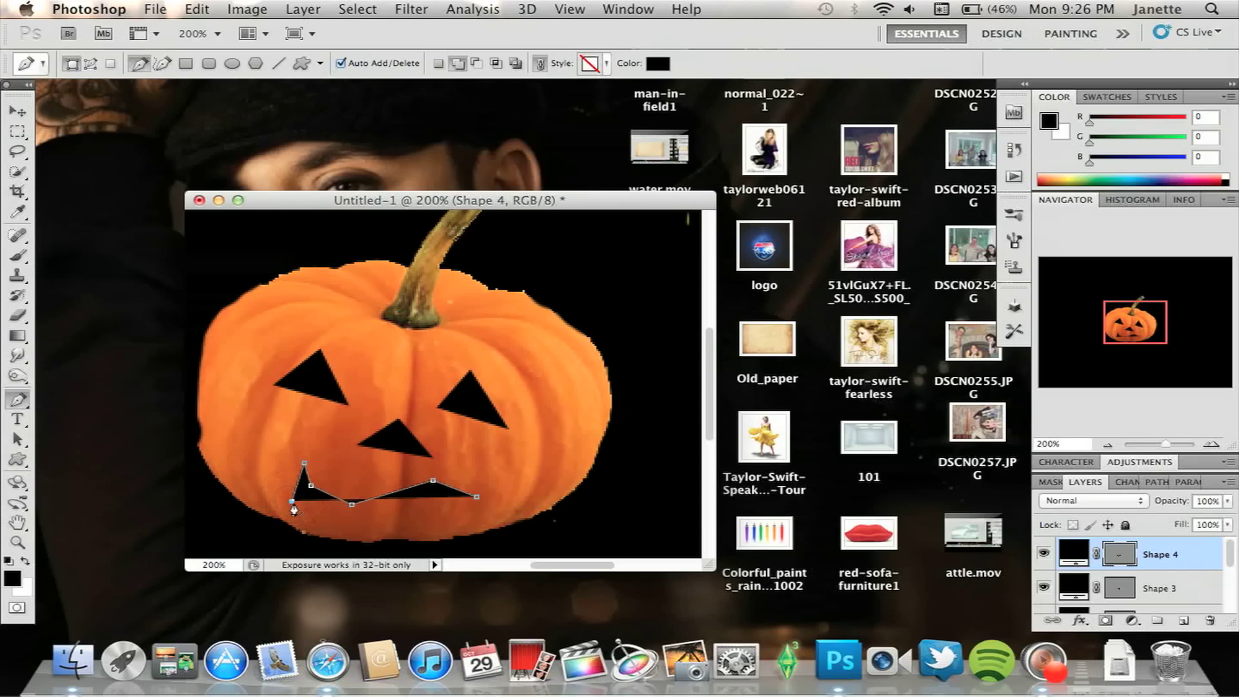
click(384, 495)
click(373, 478)
key(Return)
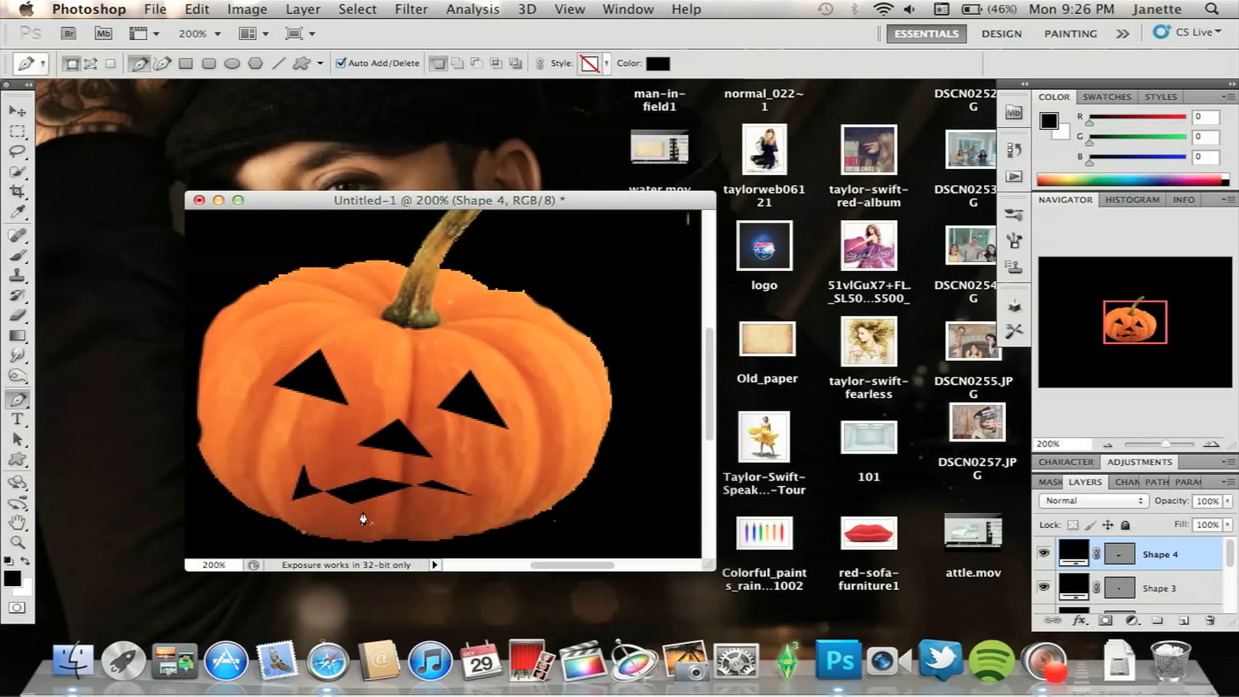
key(super+z)
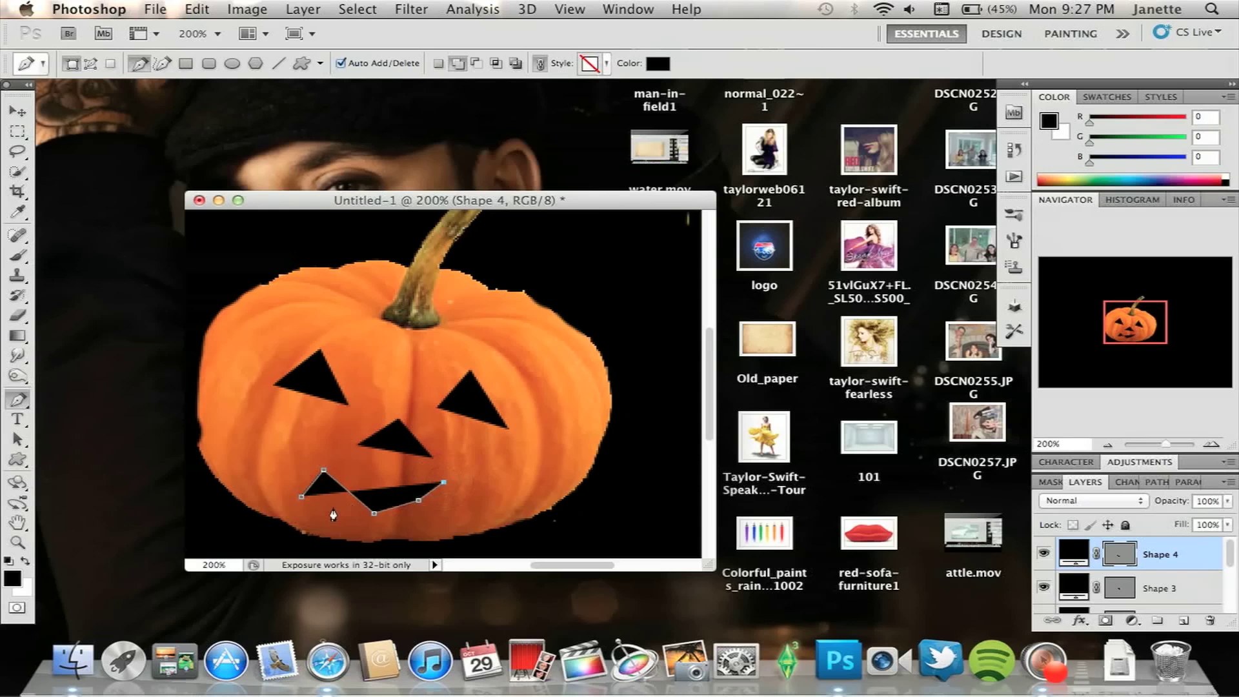
Finish the jagged mouth path and use Free Transform to move it to X 368.50 px, Y 366.00 px
key(Return)
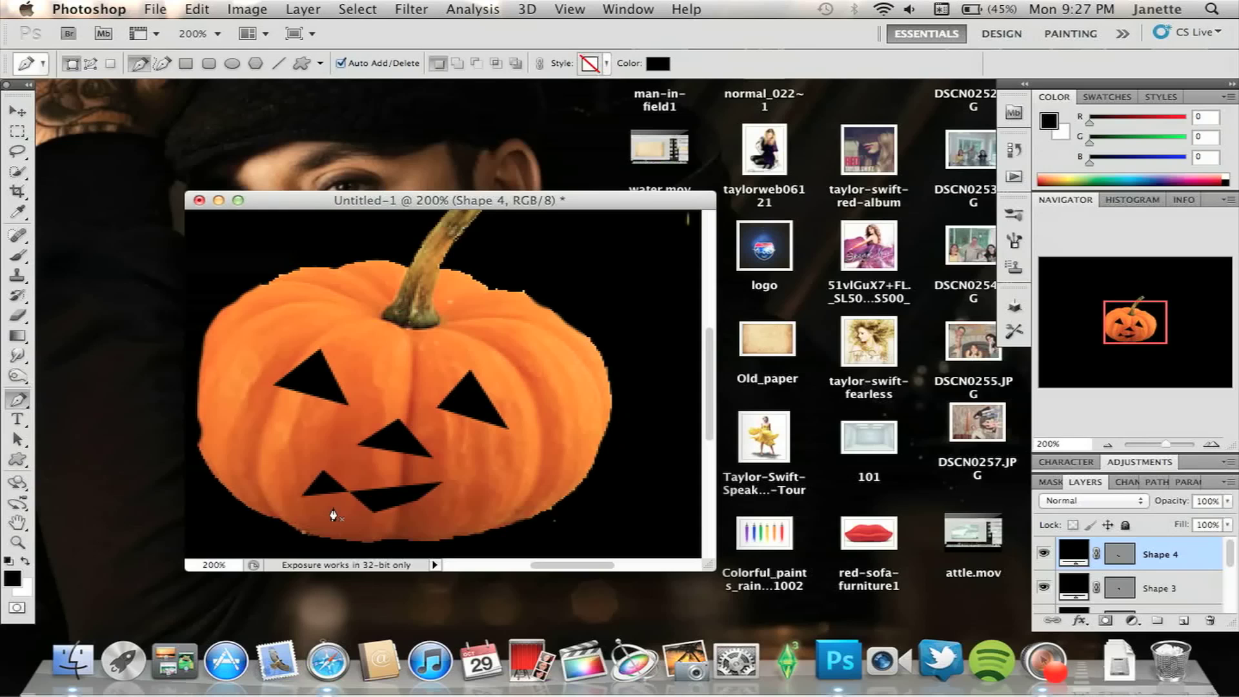
key(super+t)
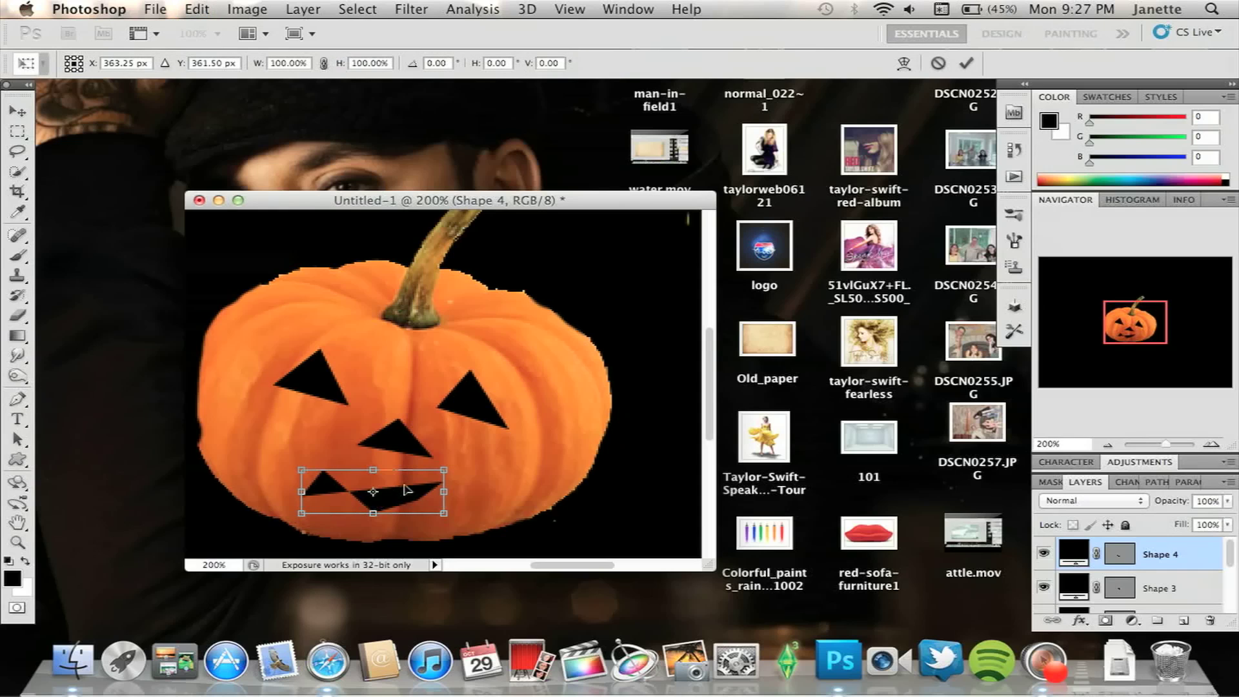
drag(409, 495, 421, 504)
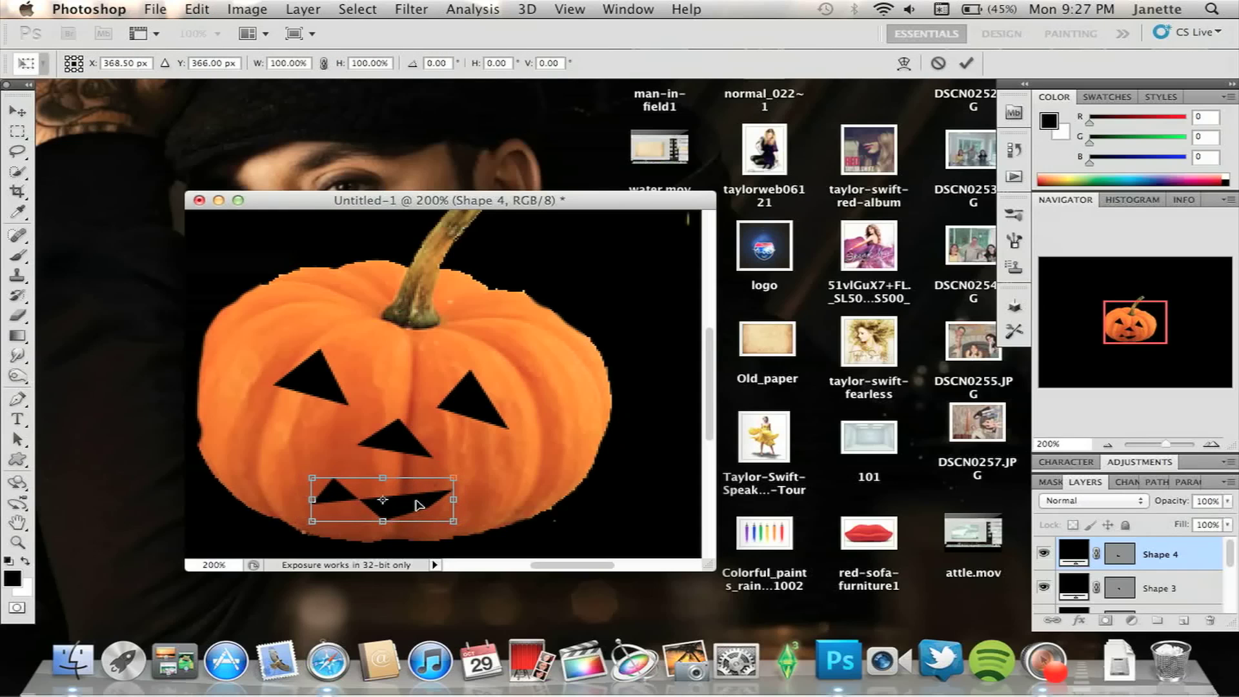
key(Return)
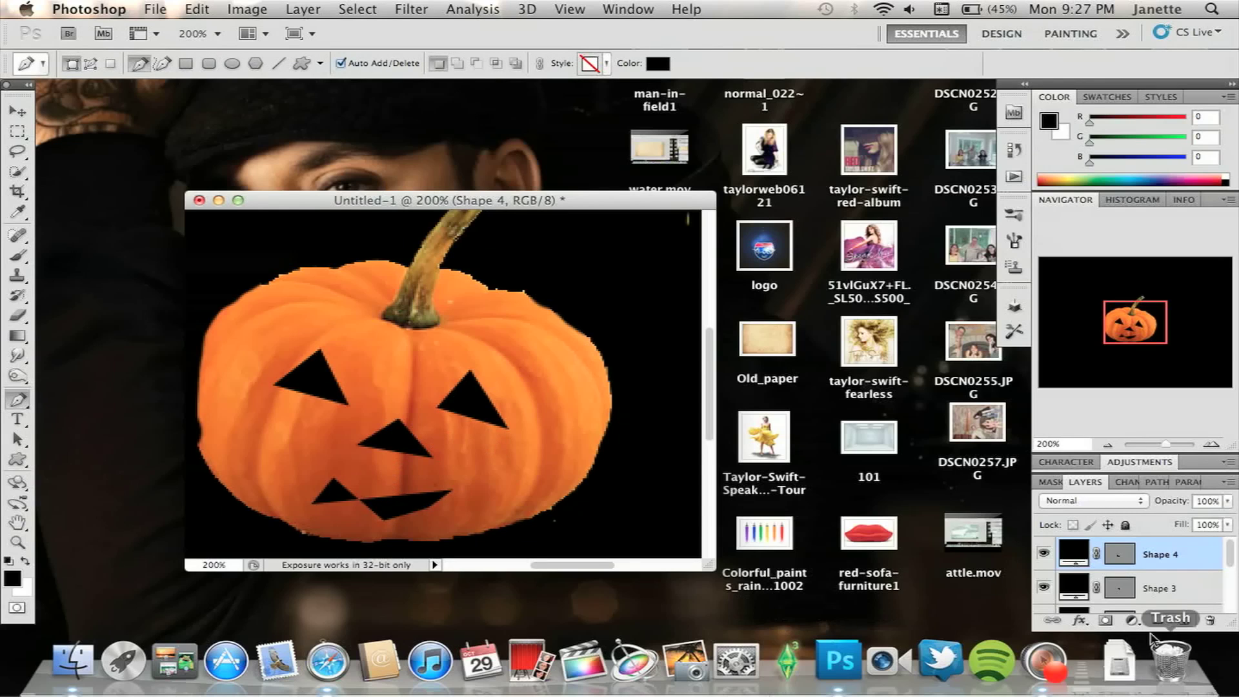
scroll(1130, 576, down, 5)
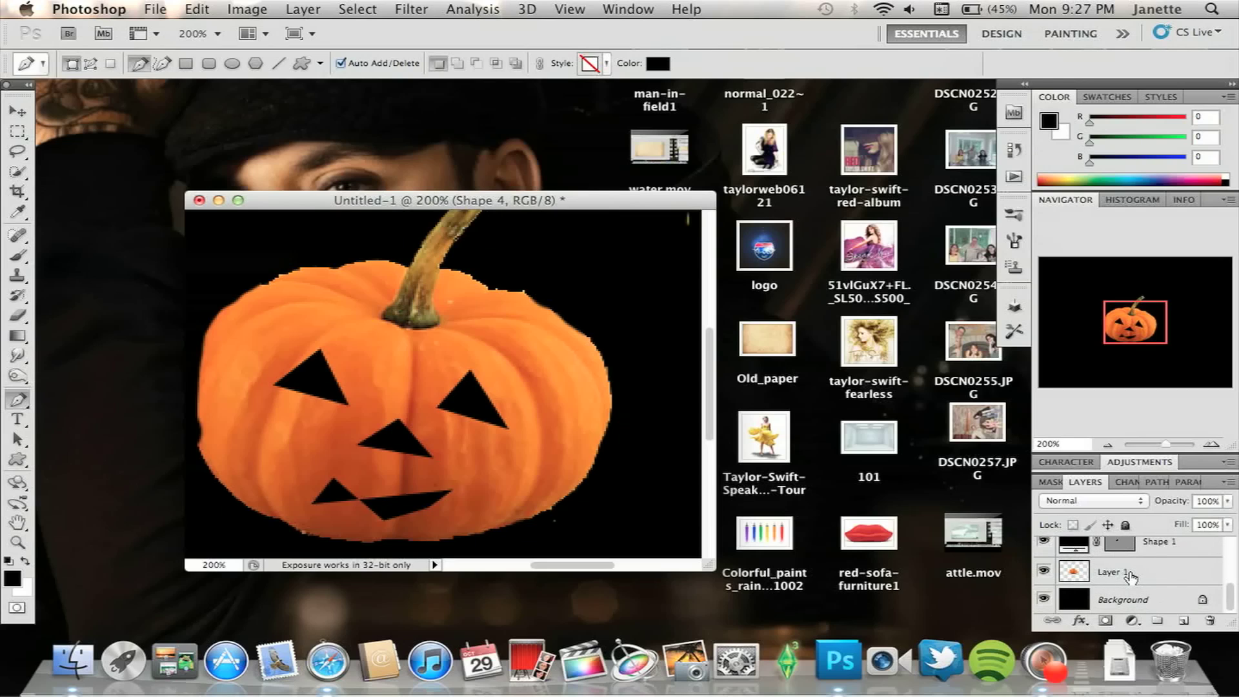
scroll(1131, 576, up, 1)
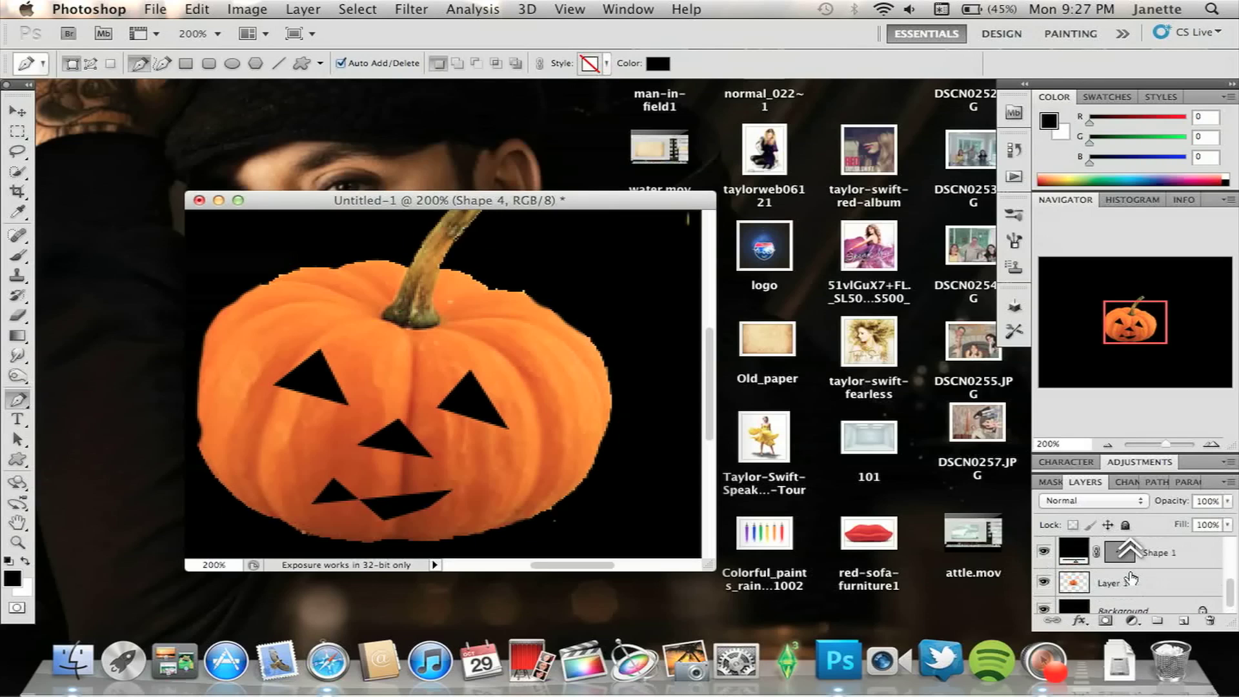
double_click(1182, 556)
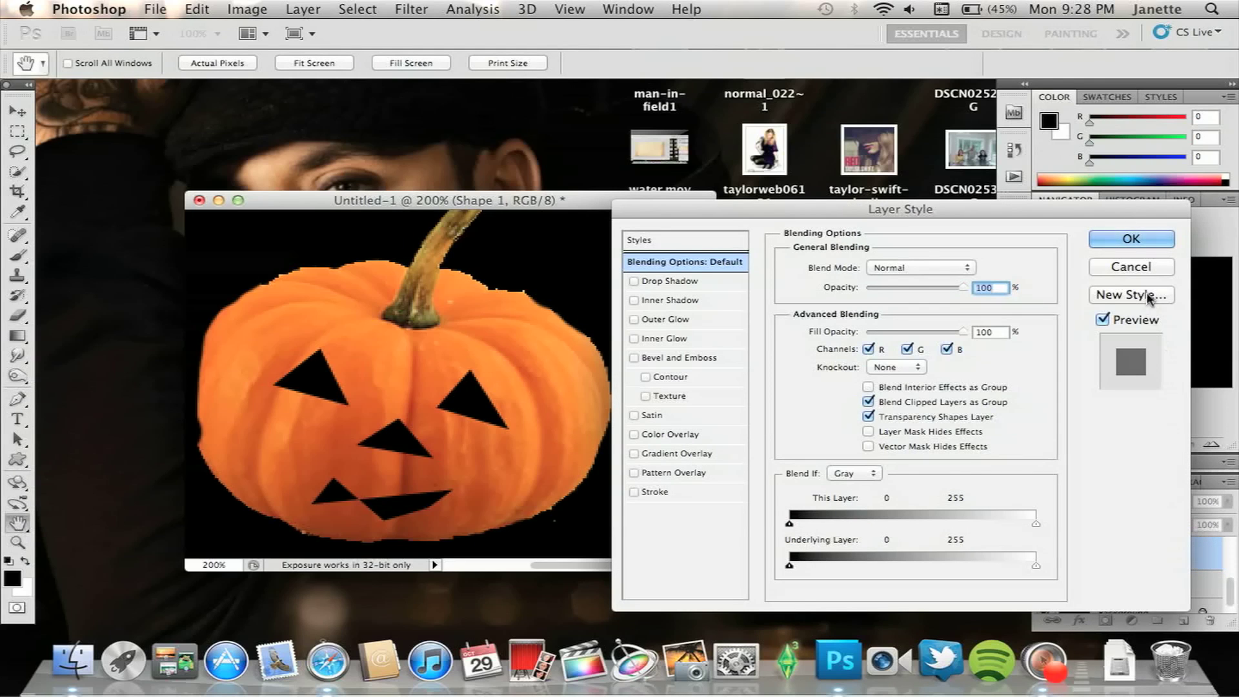
click(1134, 266)
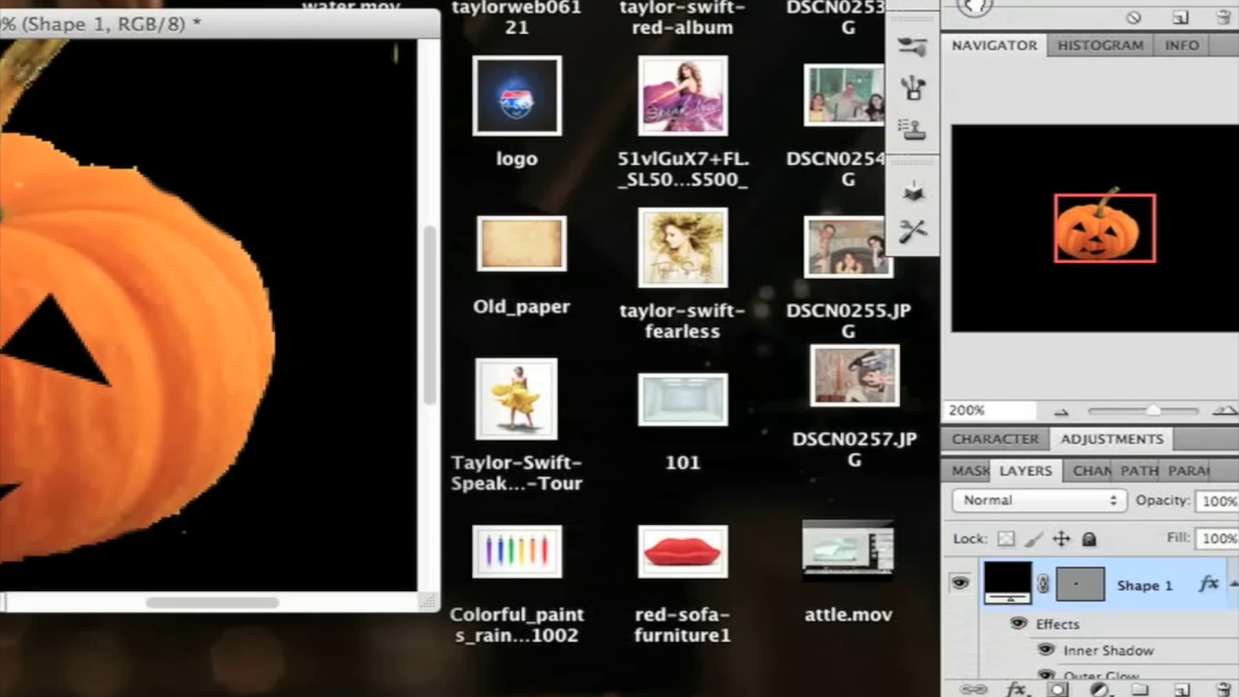
Open the layer style of Shape 1 and review its Inner Shadow settings, including the shadow color's hex value
double_click(1129, 577)
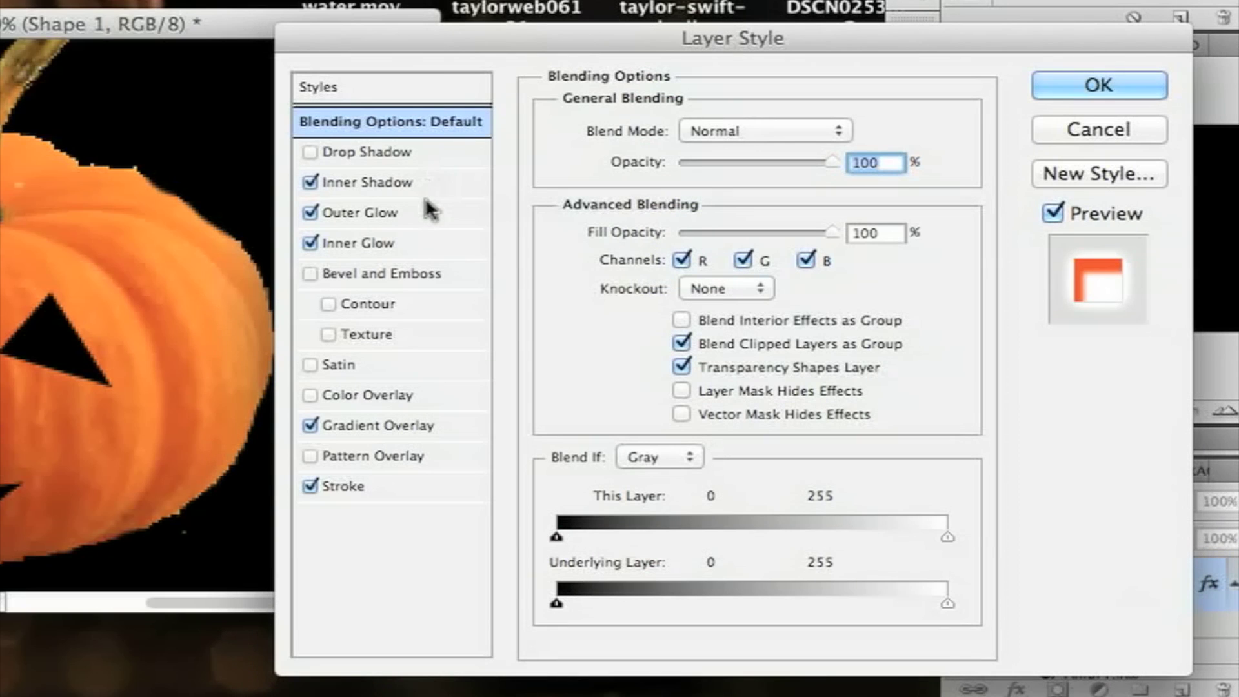
click(434, 182)
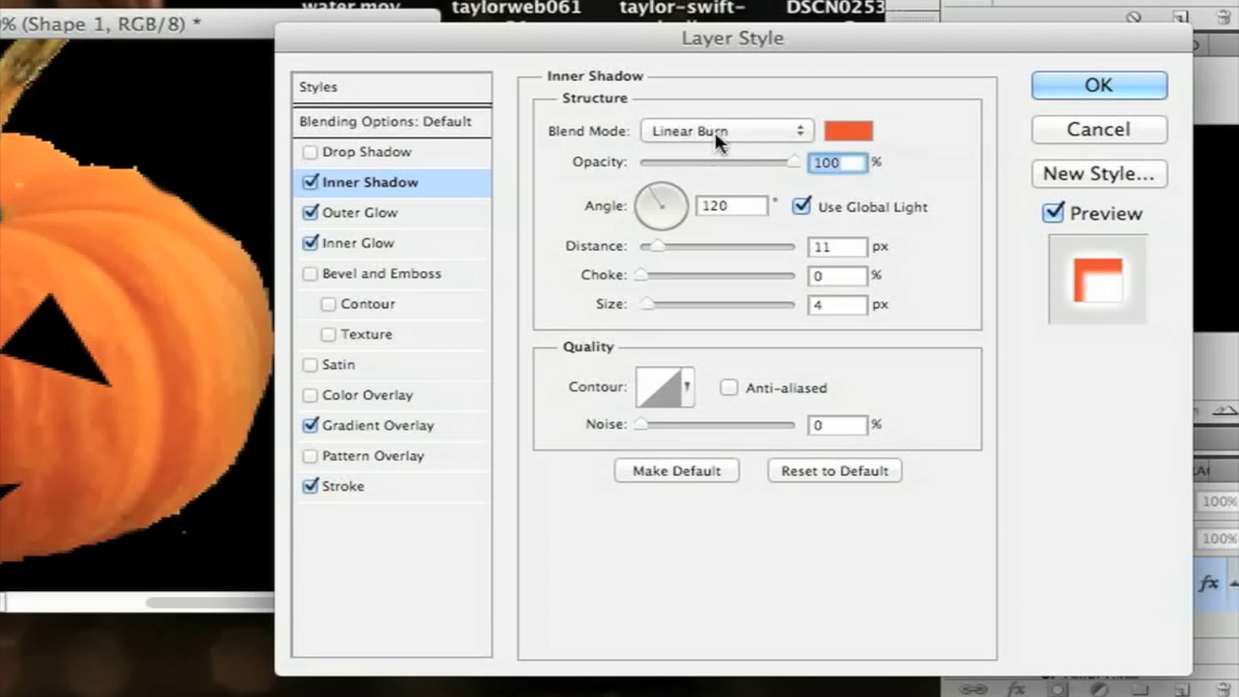
click(863, 132)
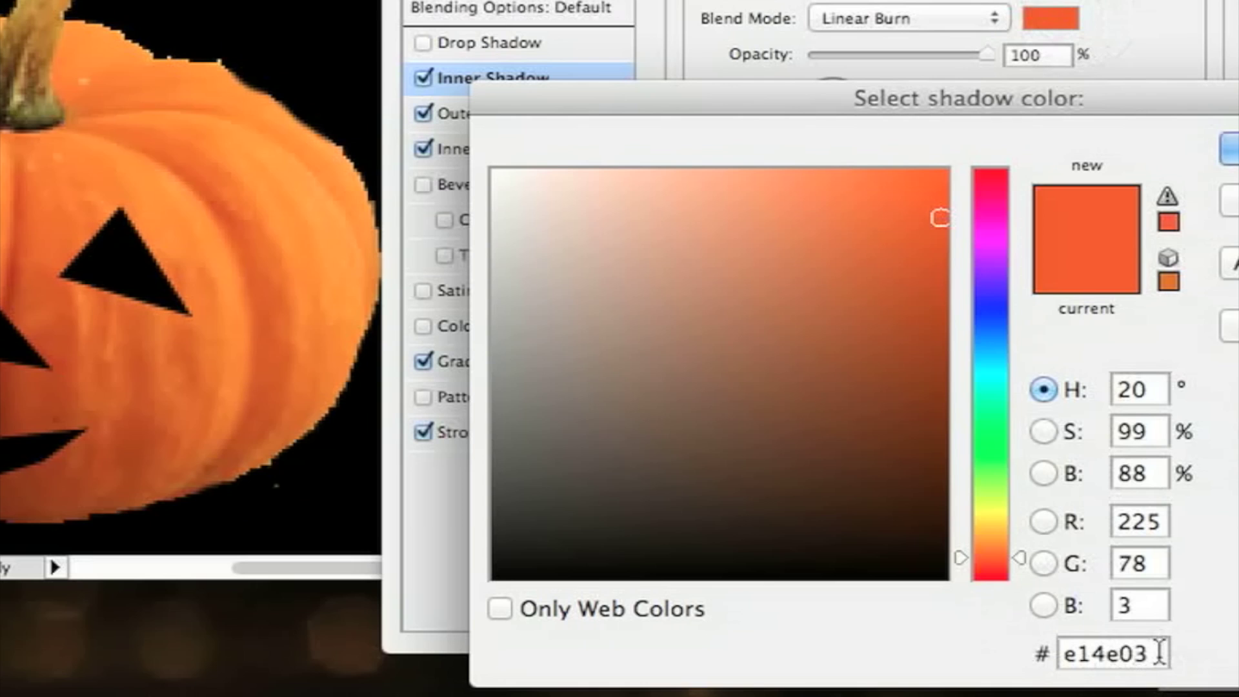
drag(1030, 611, 967, 610)
key(Right)
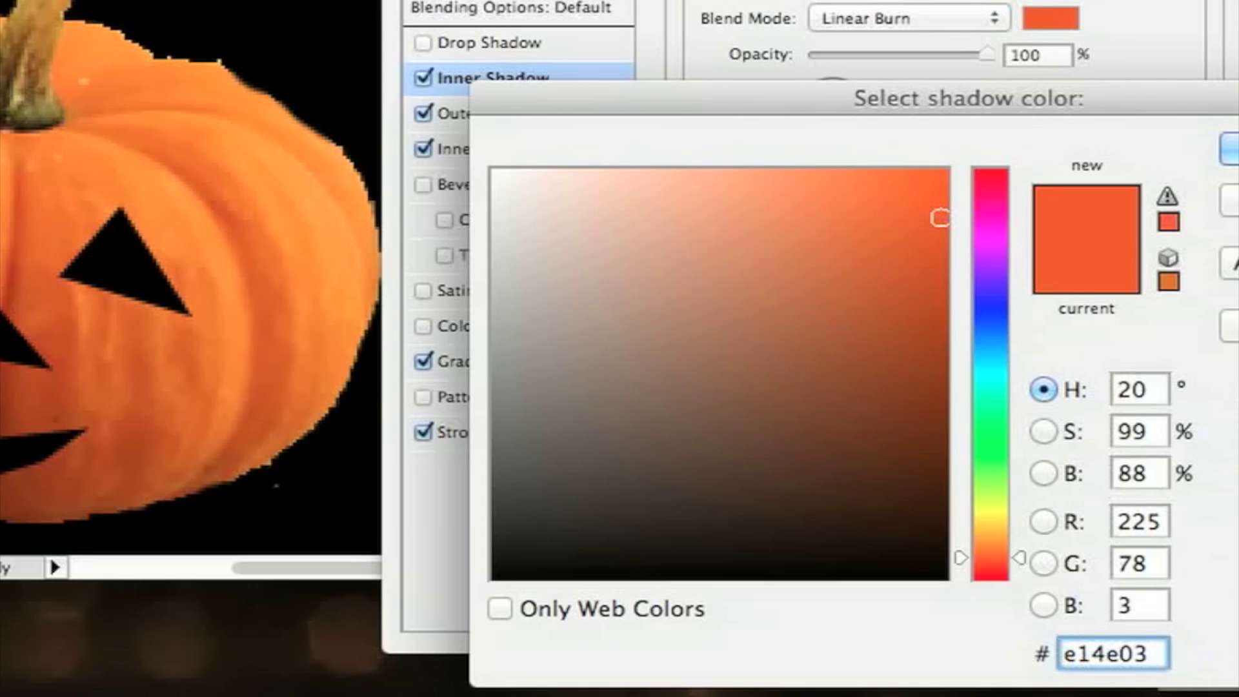
key(Return)
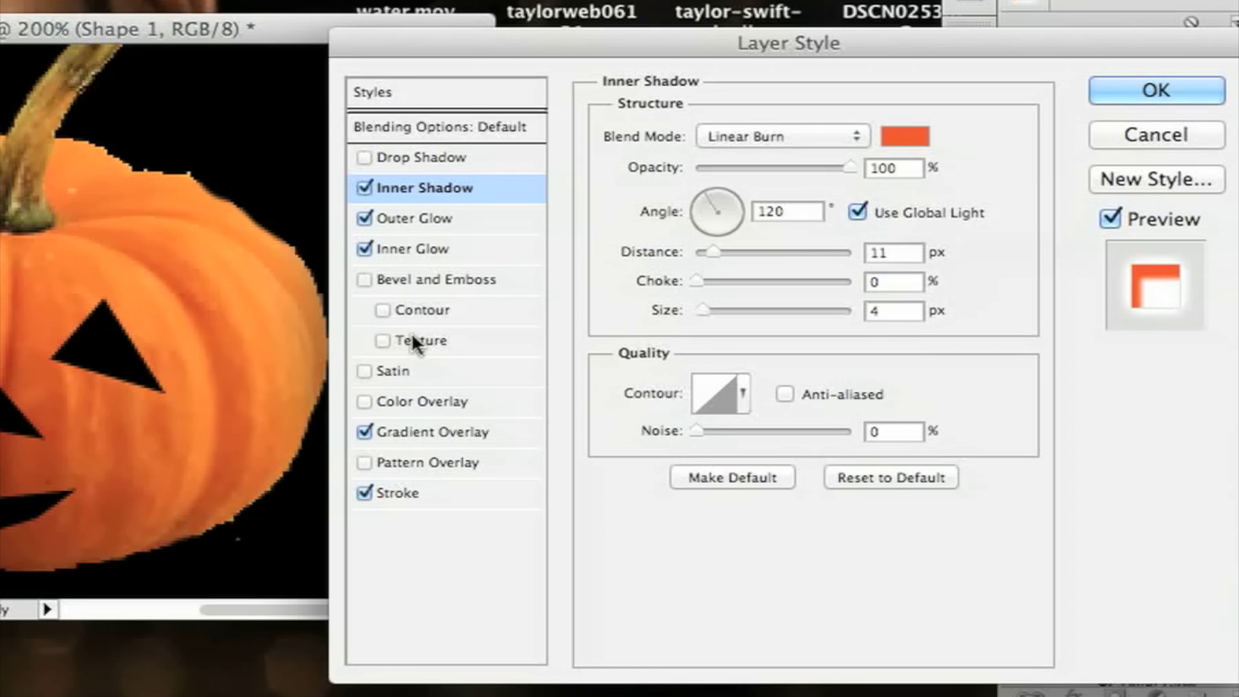
Review the Outer Glow and Inner Glow settings of Shape 1, including the inner glow color's hex value
click(447, 219)
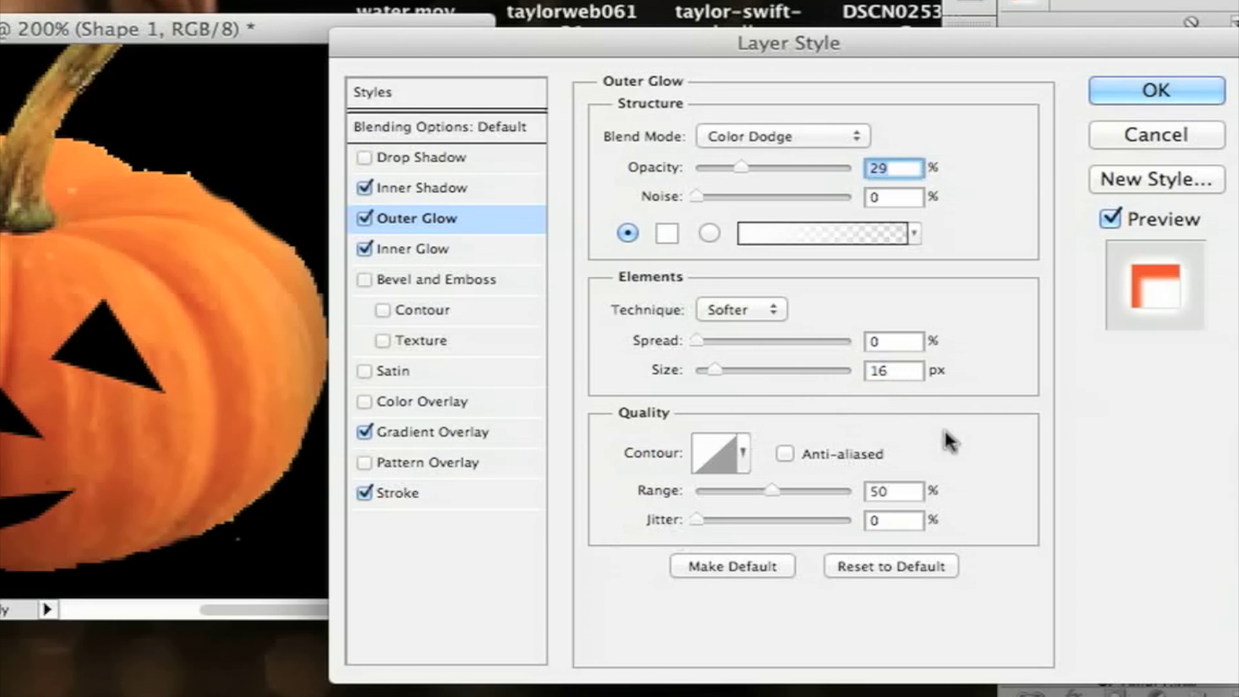
click(476, 252)
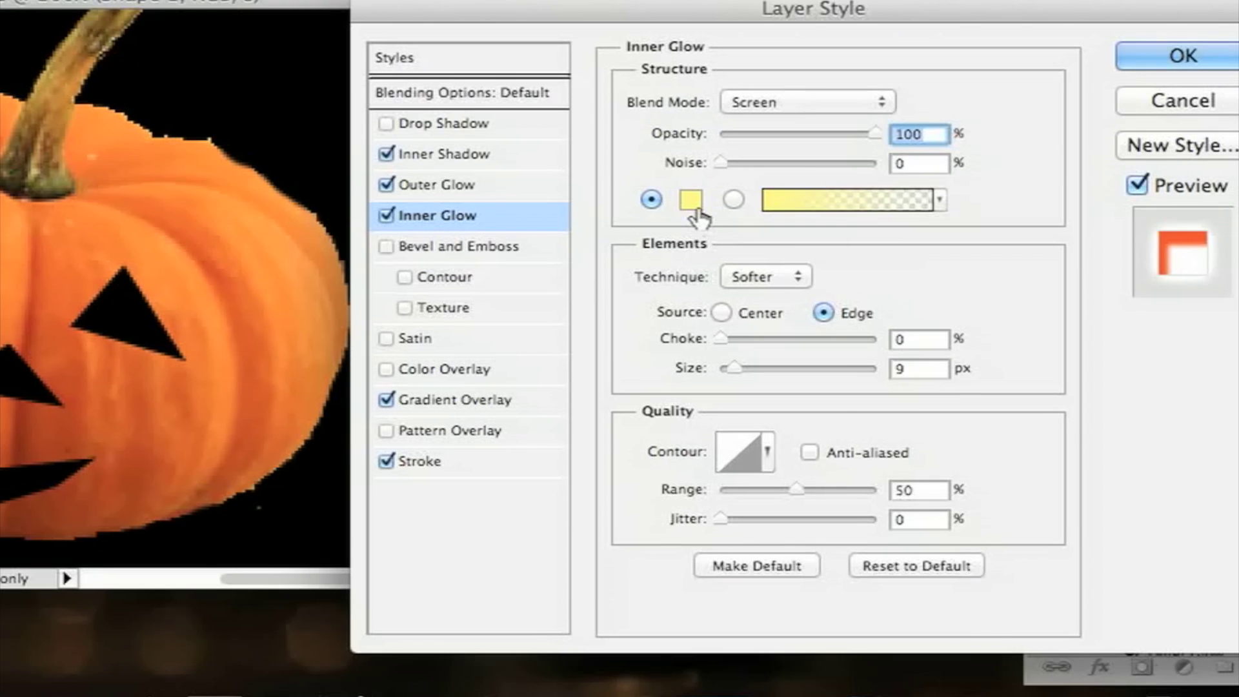
click(671, 236)
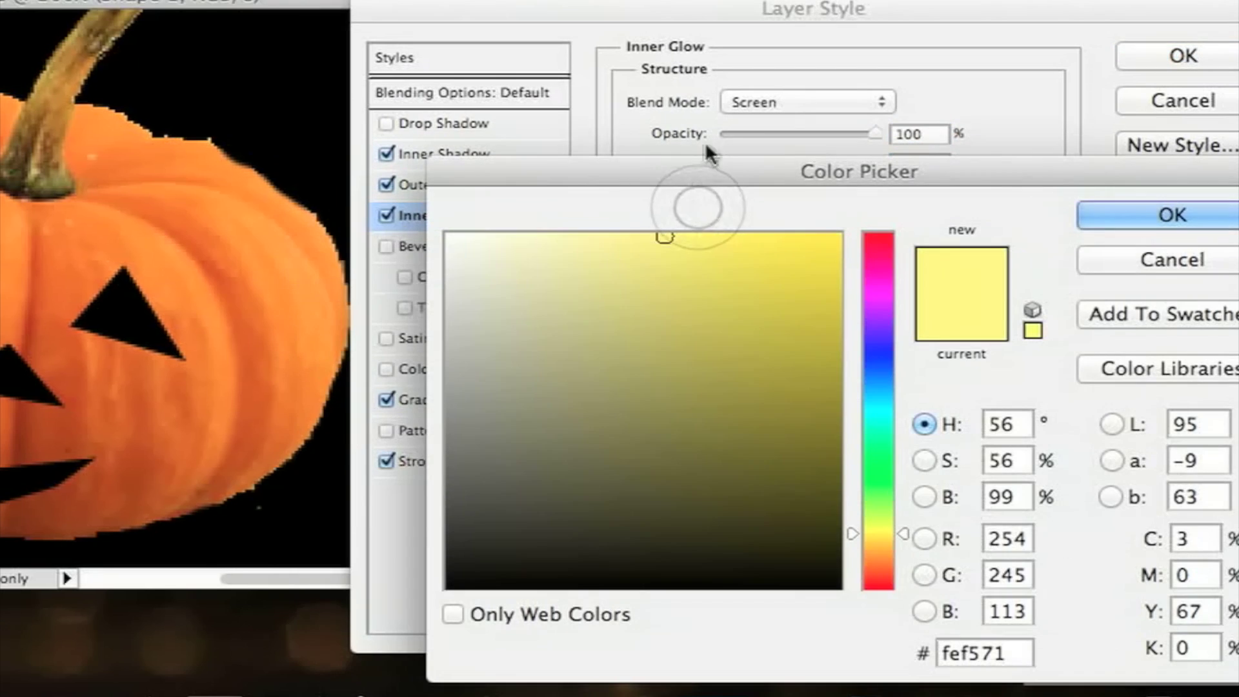
drag(1022, 654, 940, 655)
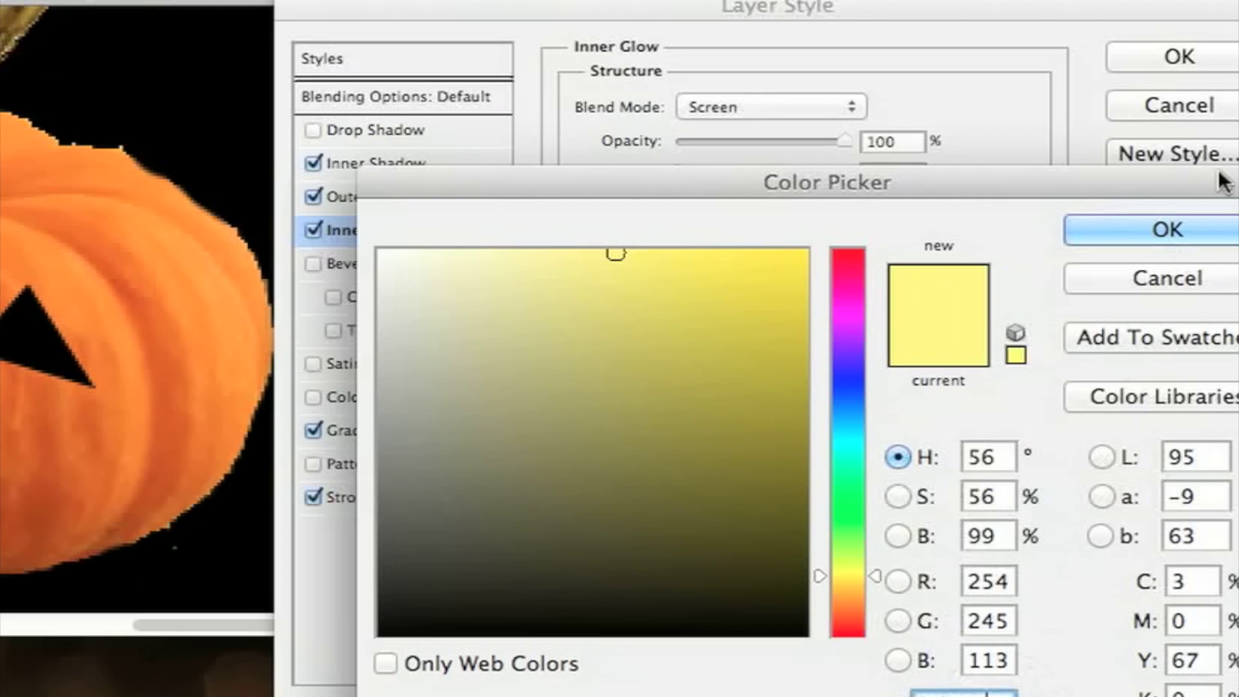
click(1223, 229)
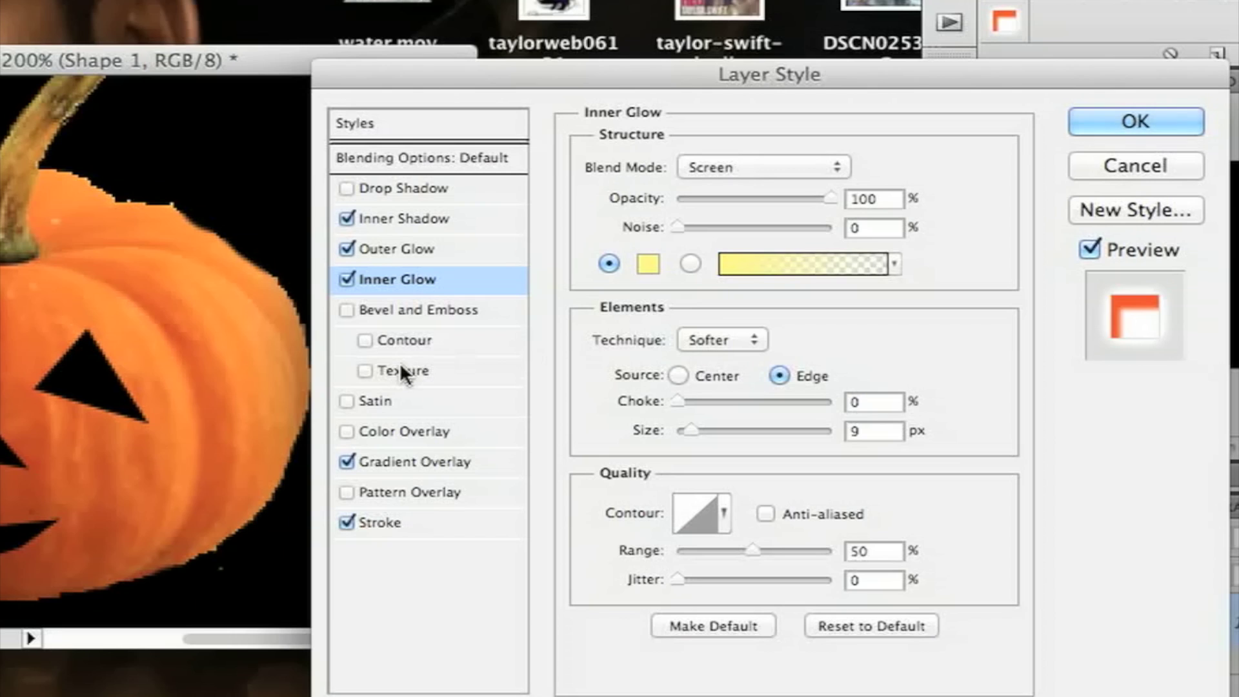
Move the white stop of the Gradient Overlay's white-to-yellow gradient to 78%, check the Stroke settings and apply the layer style
click(450, 461)
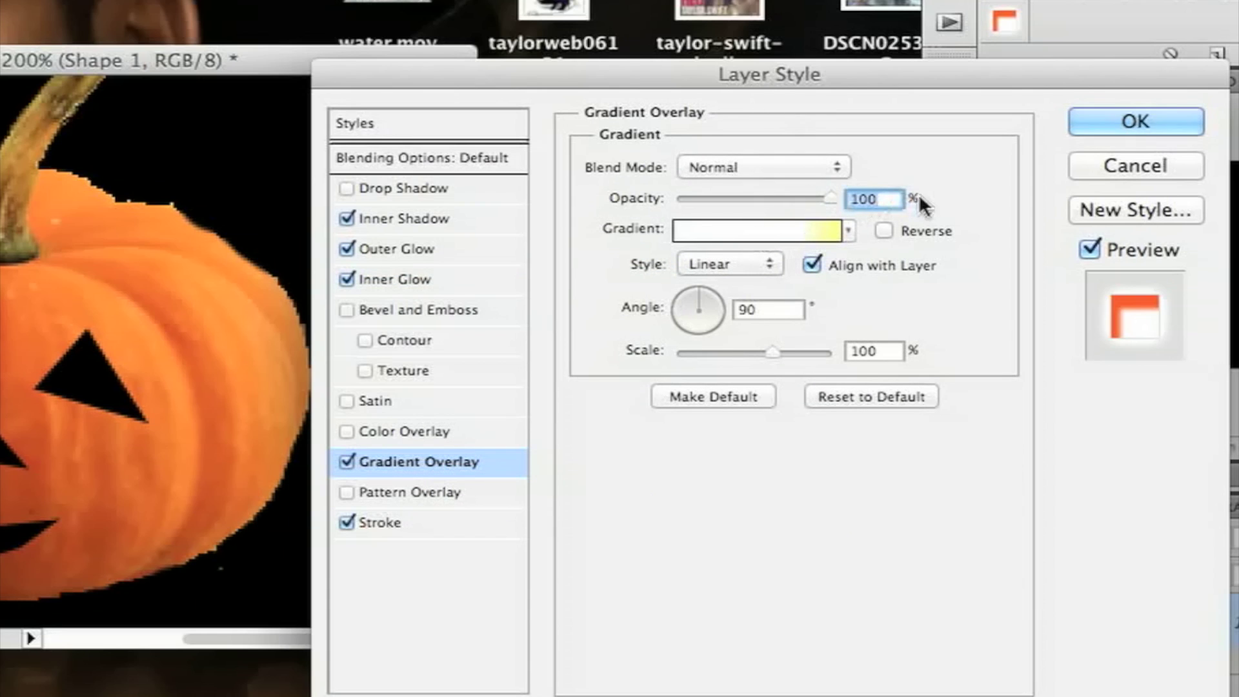
click(788, 231)
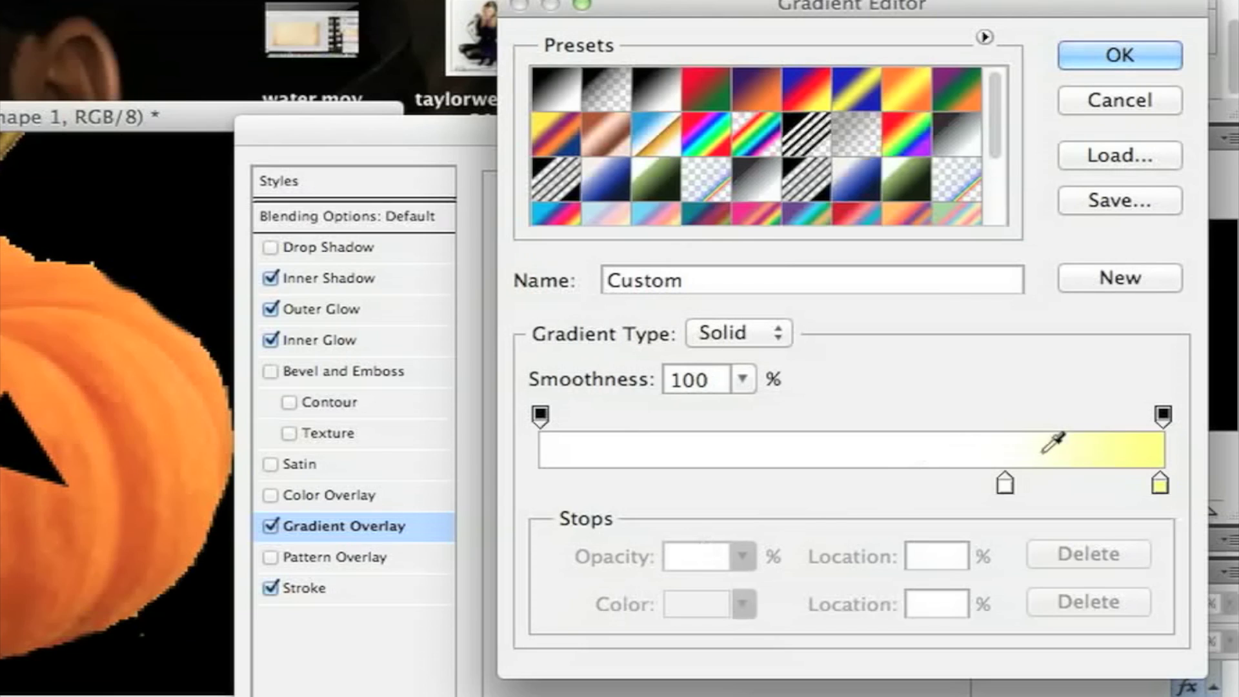
click(1005, 490)
drag(1005, 490, 489, 501)
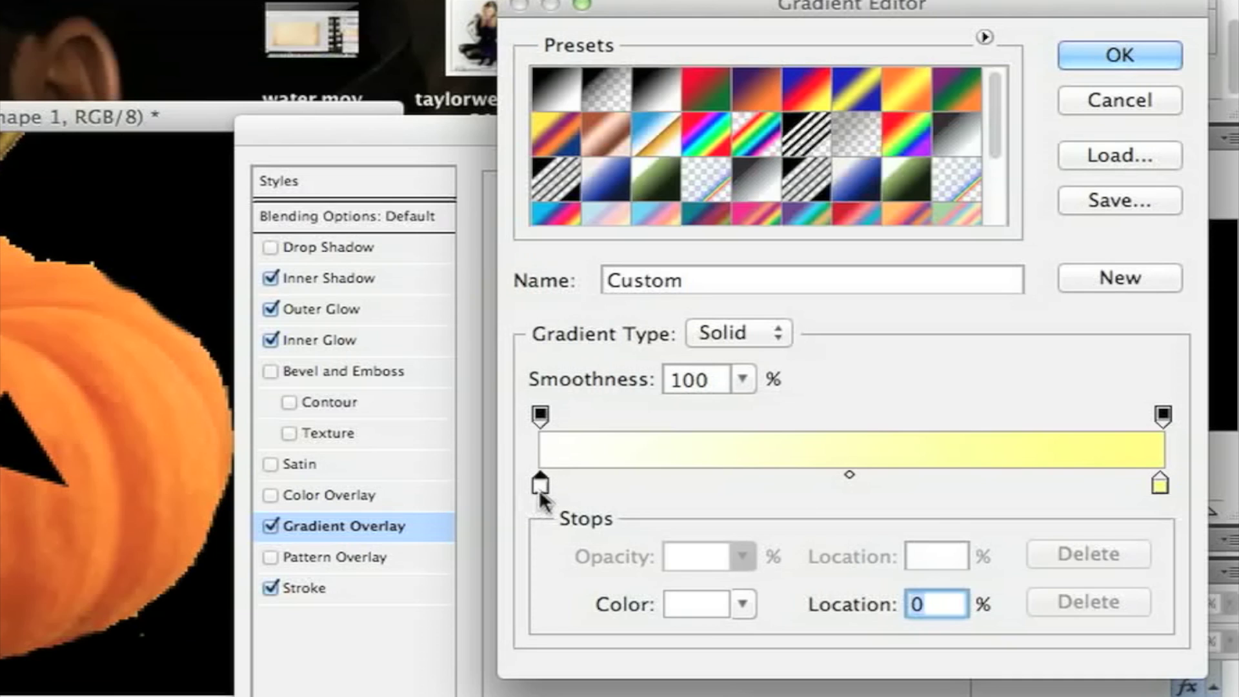
click(1160, 485)
click(693, 608)
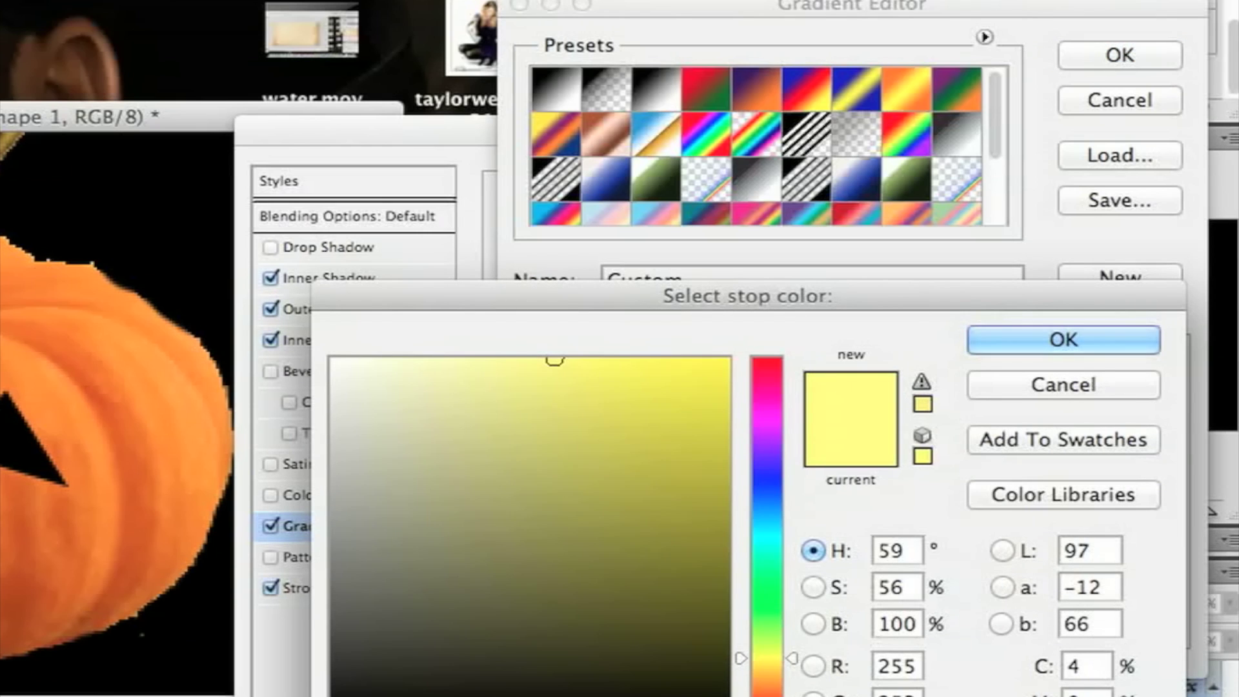
click(1119, 352)
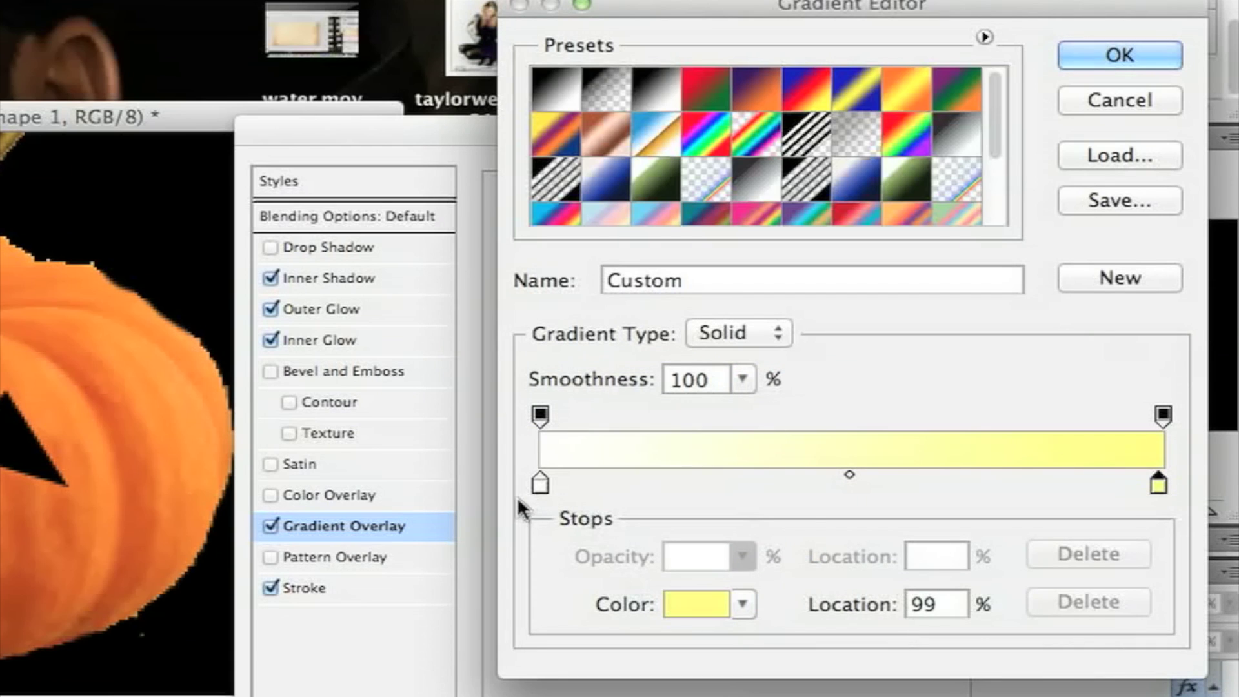
drag(538, 485, 1027, 462)
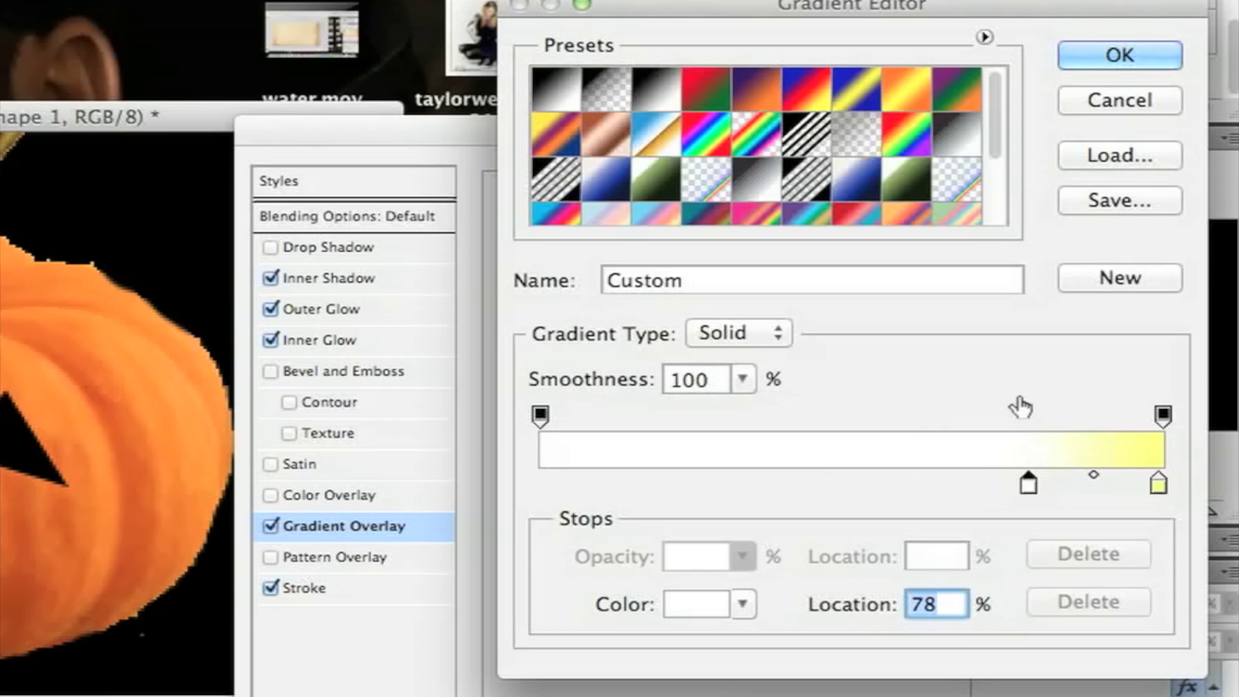
click(1122, 57)
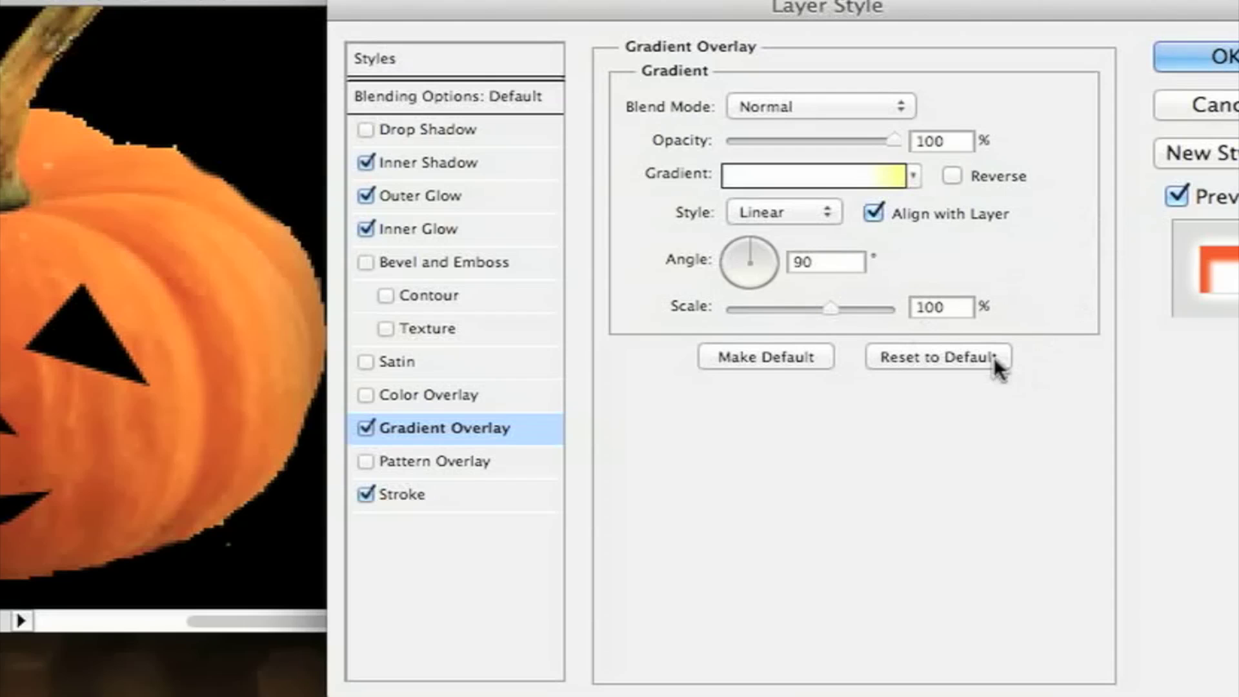
click(428, 500)
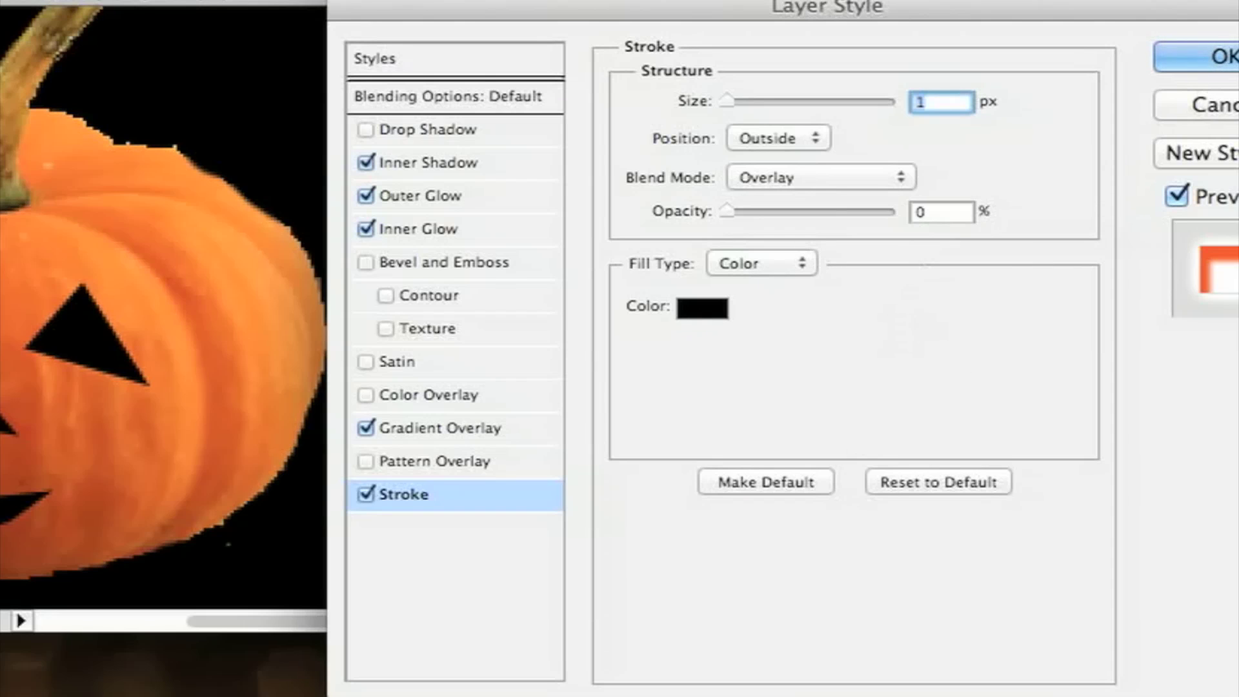
key(Return)
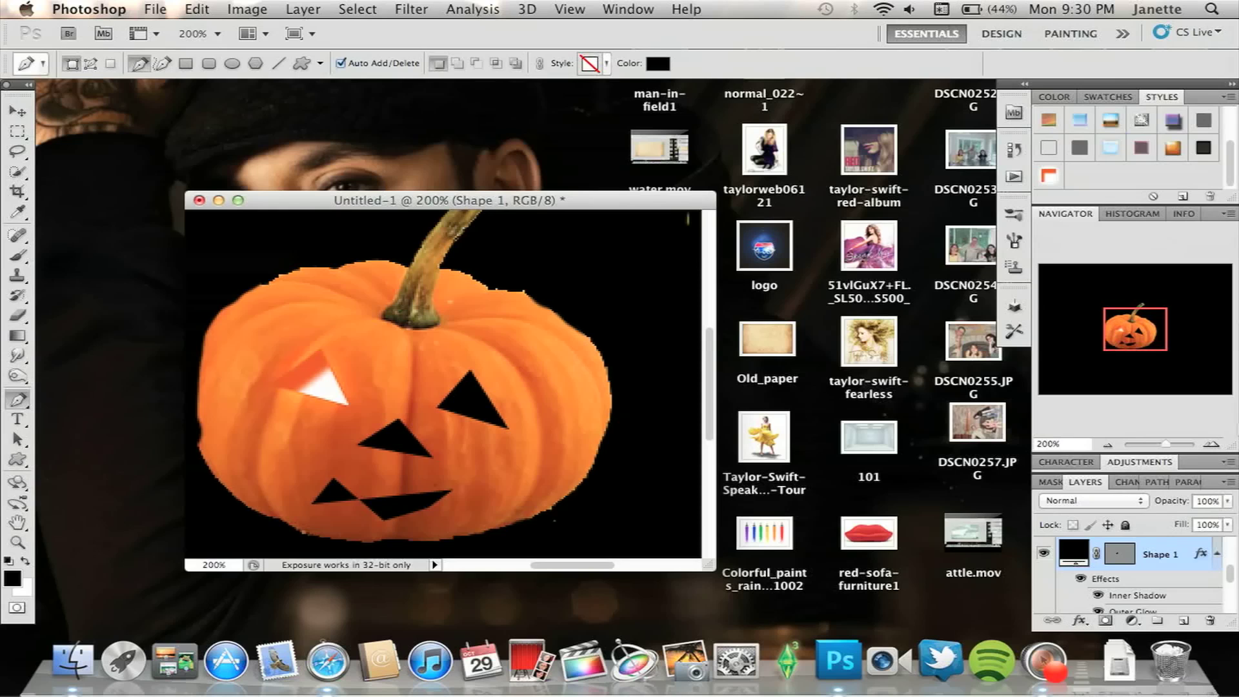
Copy the layer style from Shape 1 and paste it onto the Shape 2 layer
right_click(1169, 561)
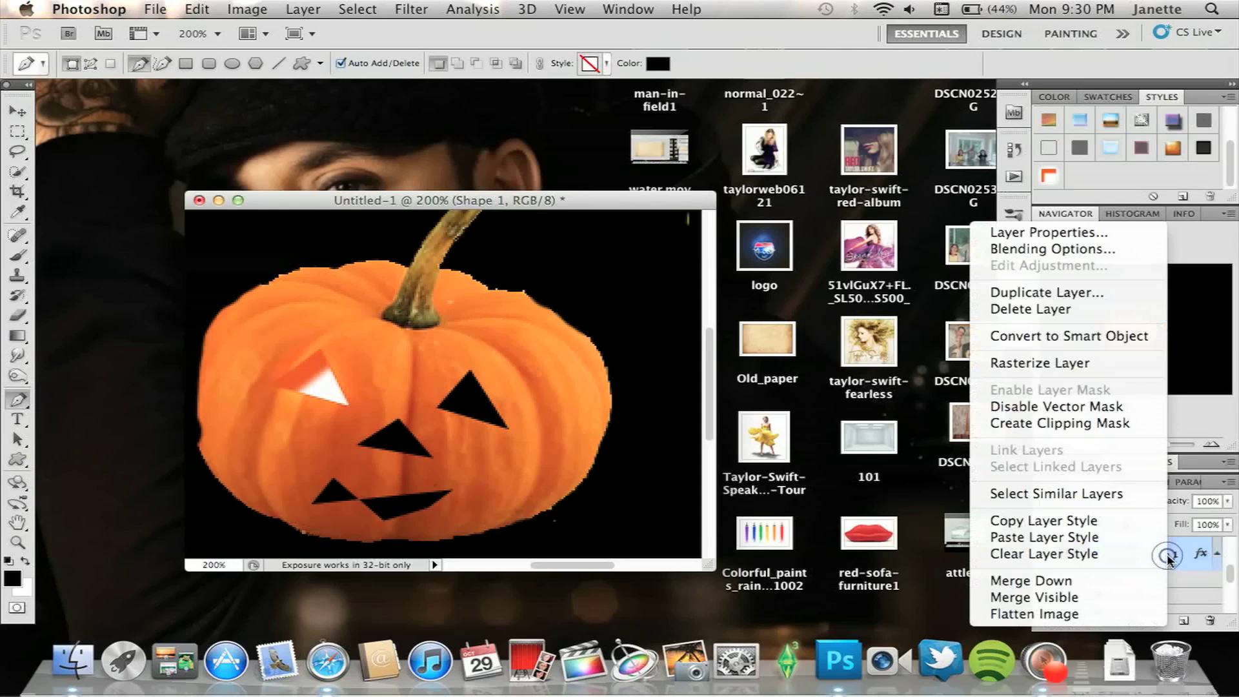
click(1126, 529)
scroll(1136, 567, up, 2)
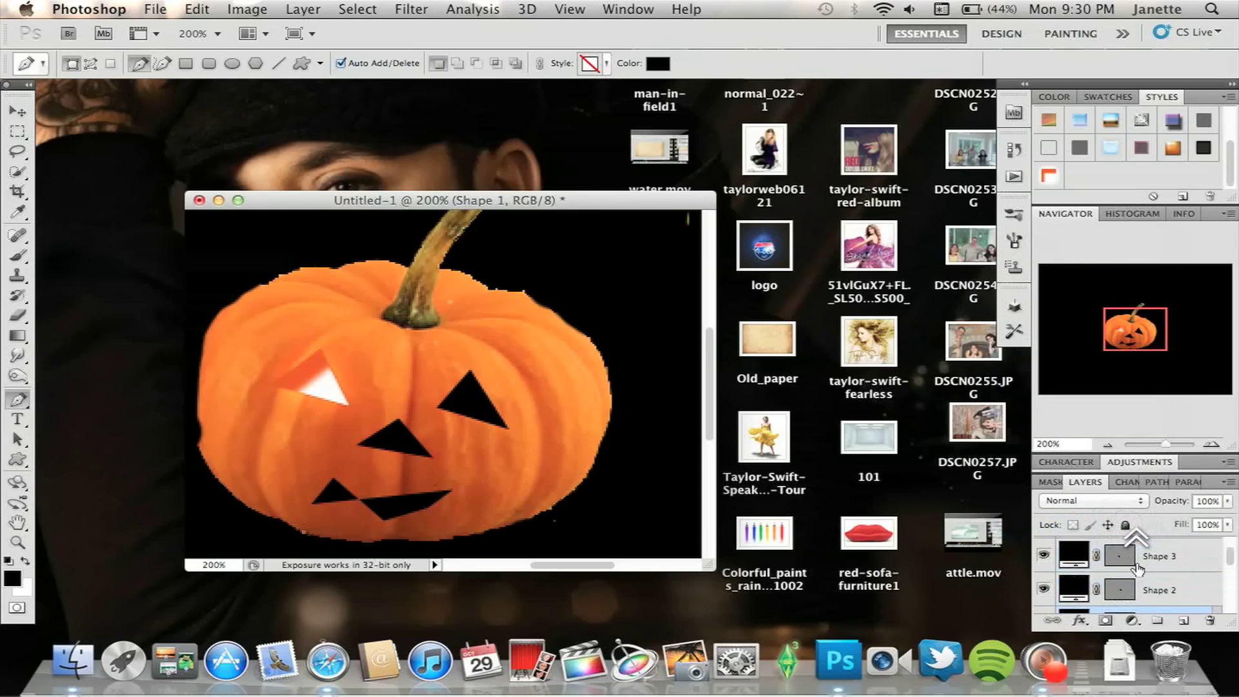
right_click(1154, 589)
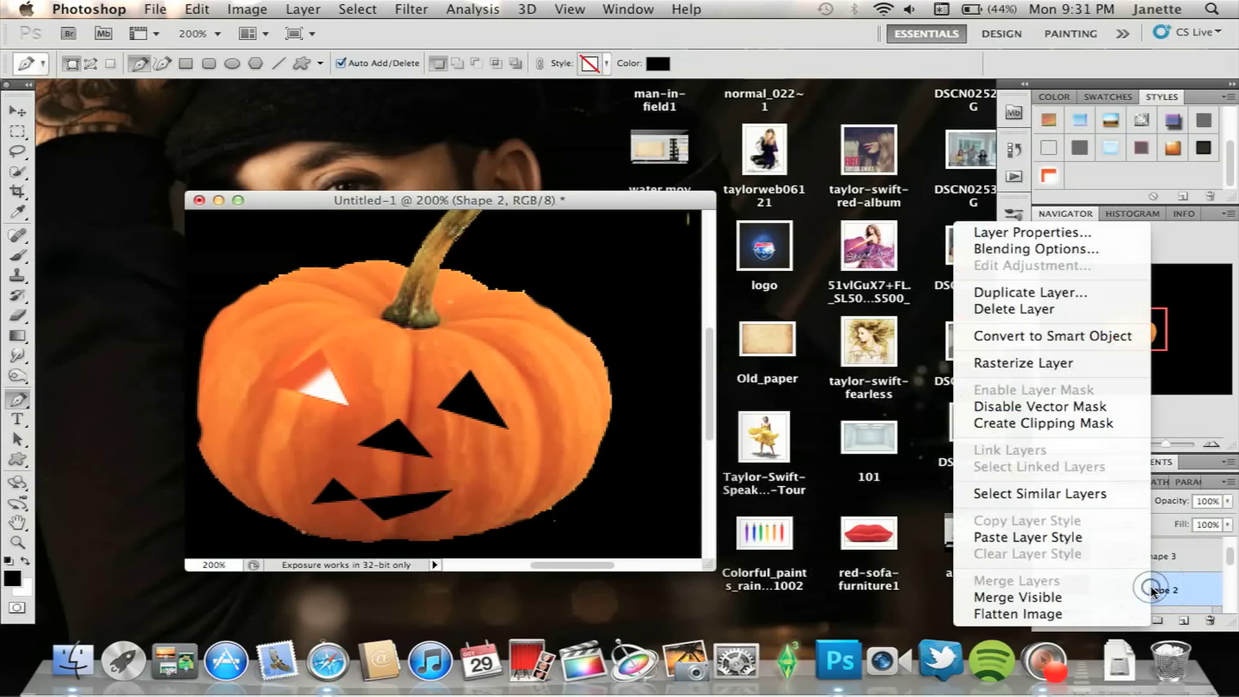
click(1096, 538)
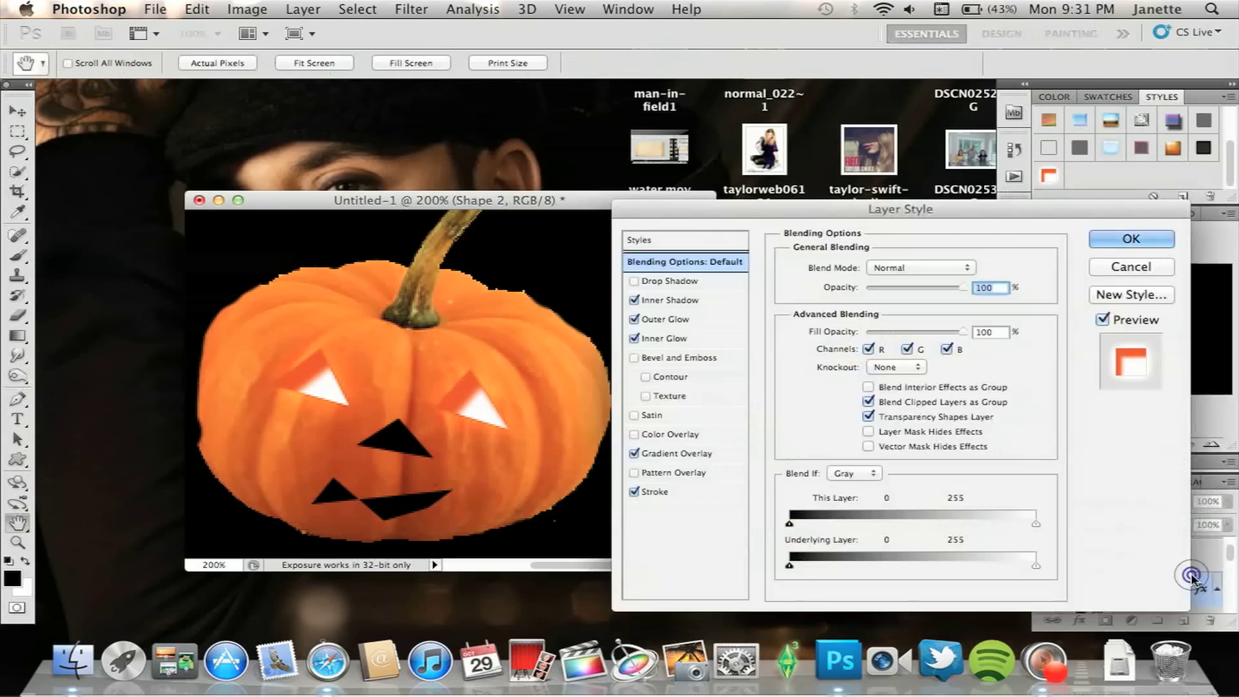
double_click(1187, 588)
click(1144, 295)
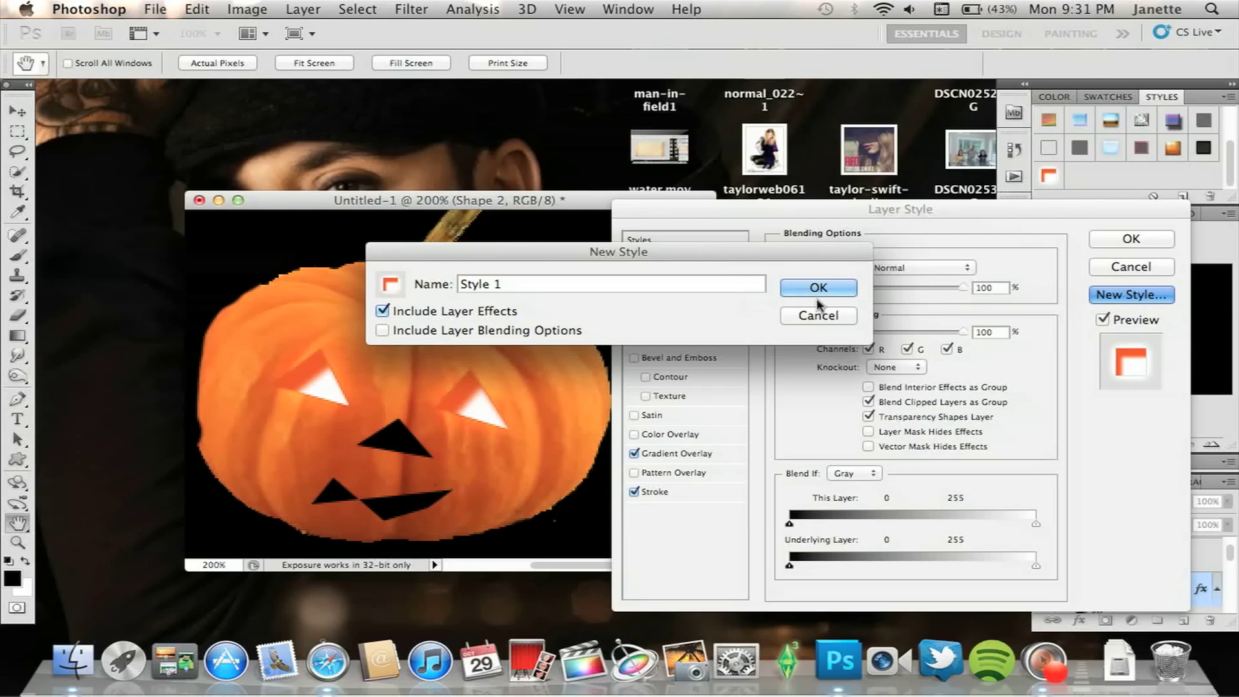
click(832, 317)
click(1108, 270)
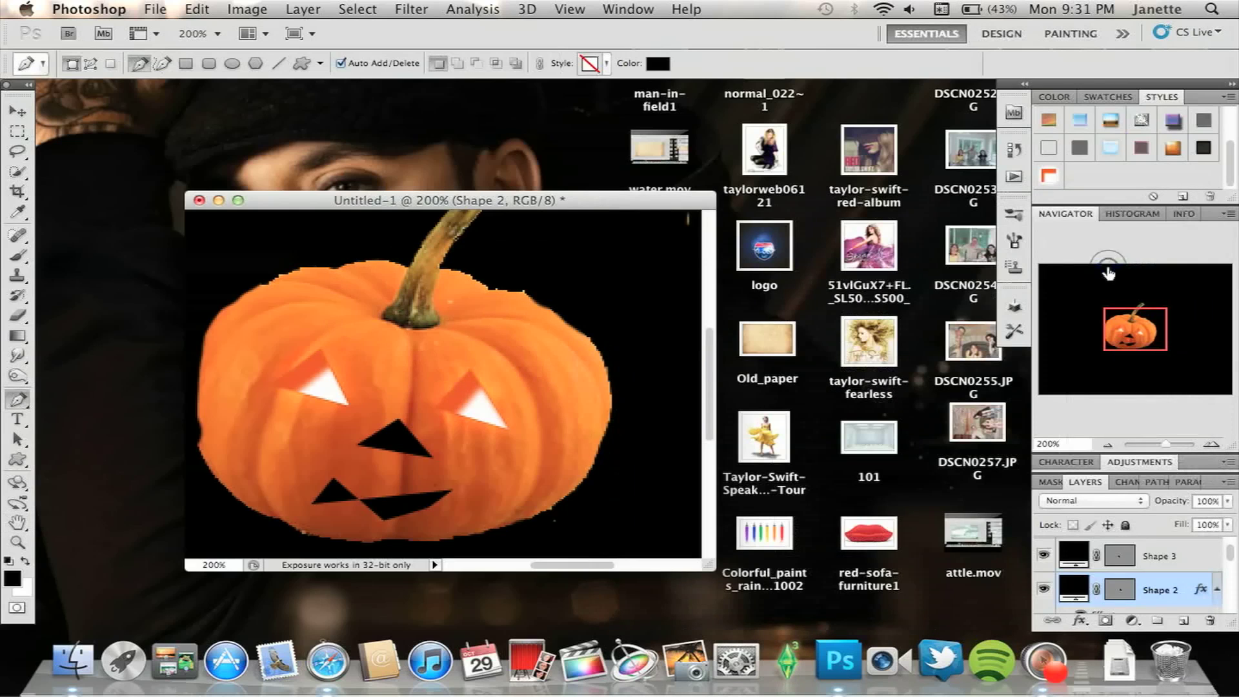
Apply the saved orange-and-white glow style to the nose and mouth layers, Shape 3 and Shape 4
click(1171, 556)
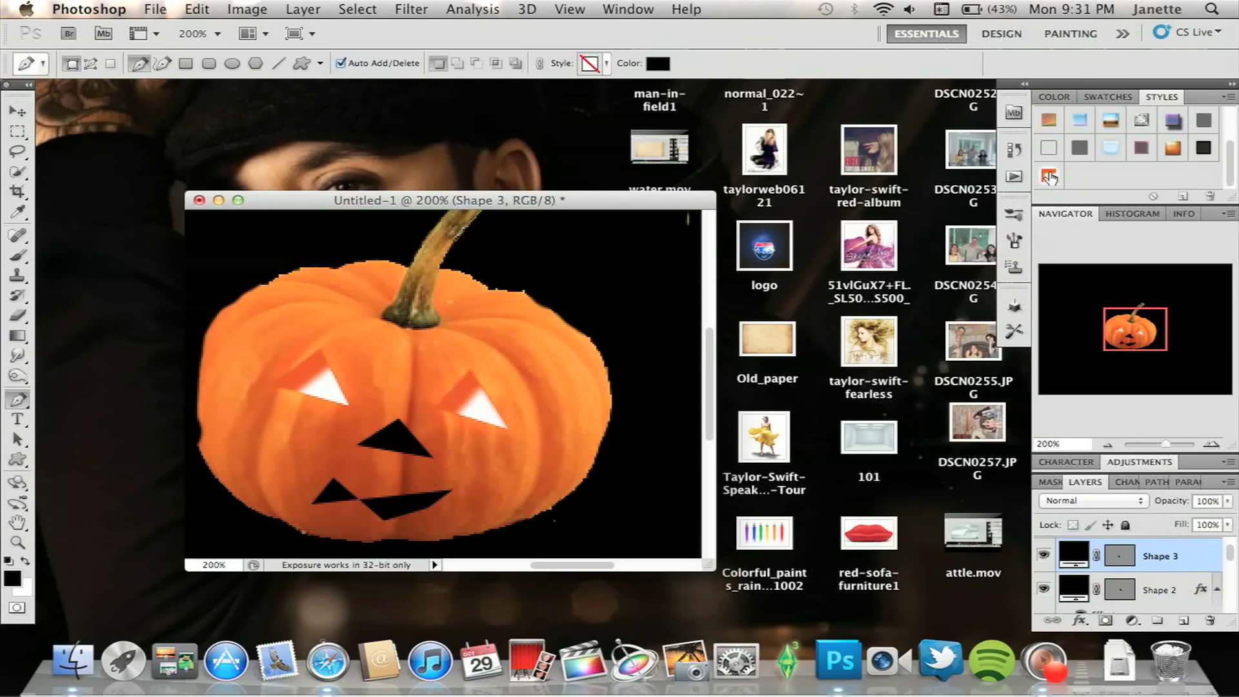
click(1049, 176)
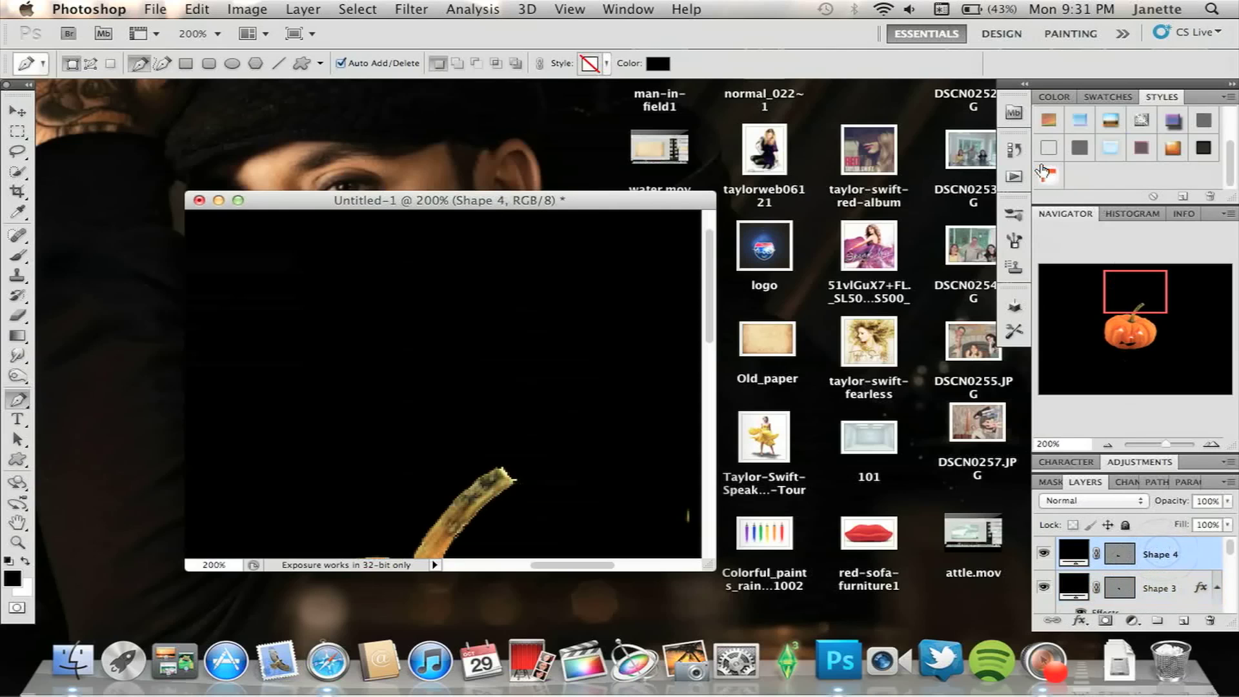
click(1048, 175)
drag(1123, 276, 1117, 318)
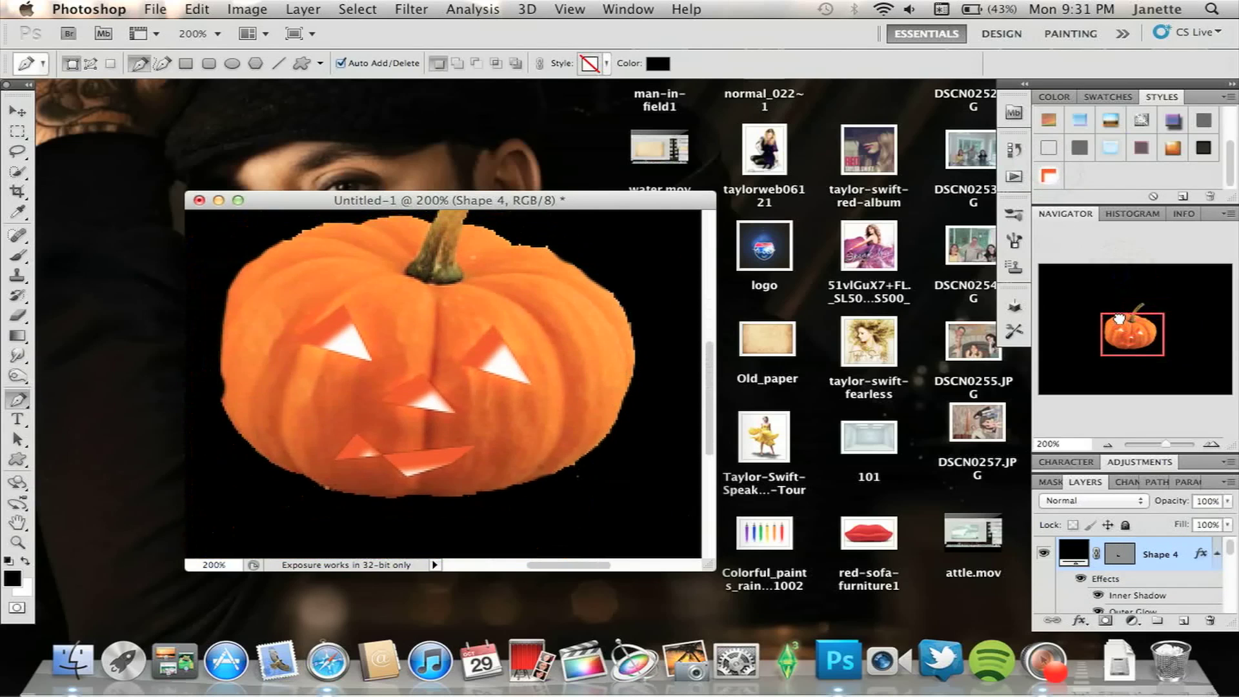
Create a new empty layer directly above the Background layer, beneath the pumpkin
click(1108, 445)
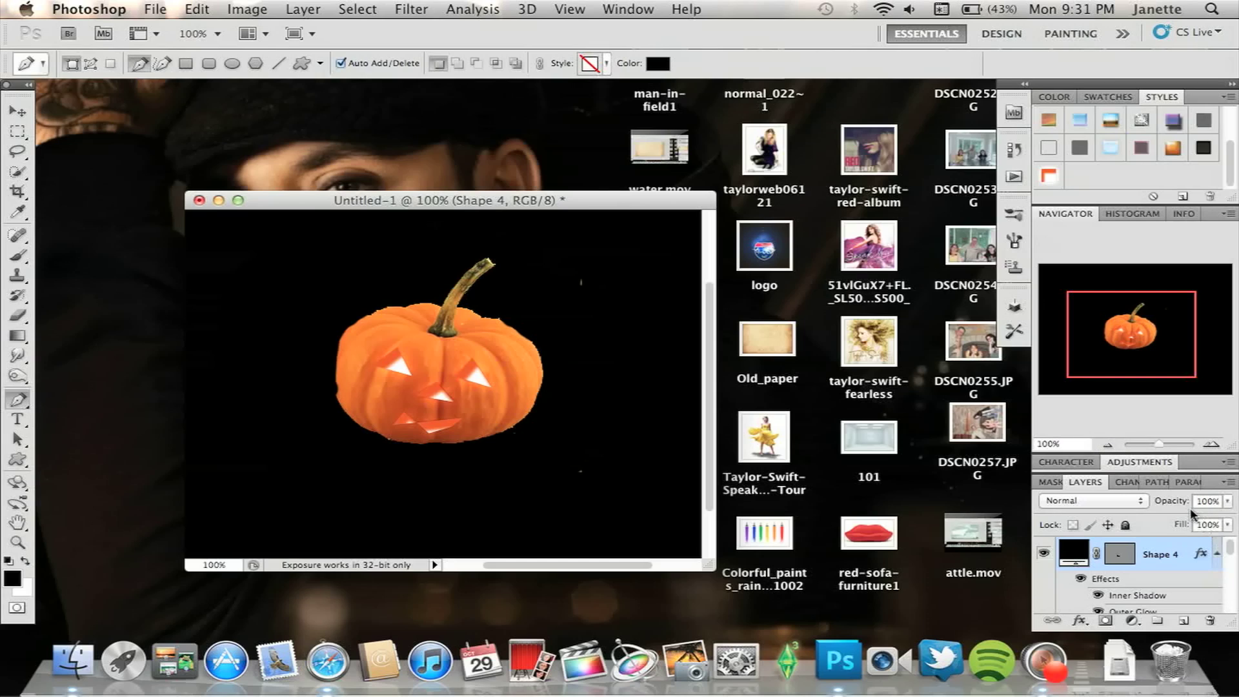
scroll(1155, 613, down, 5)
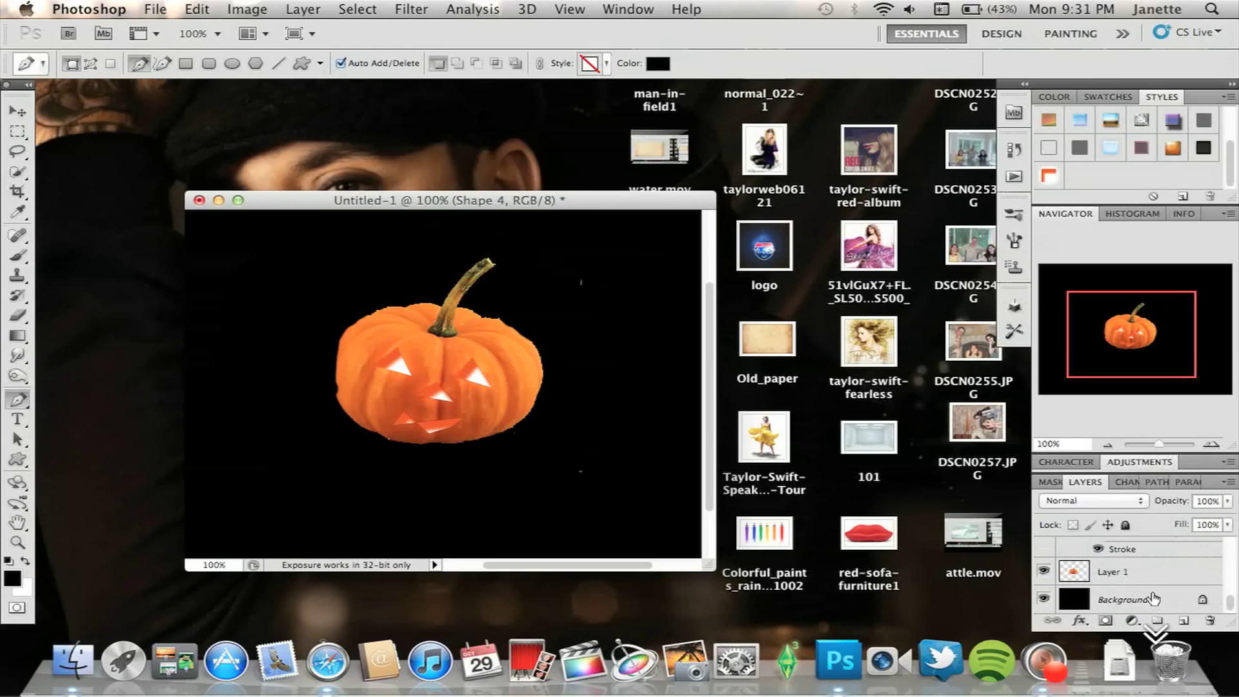
click(1144, 599)
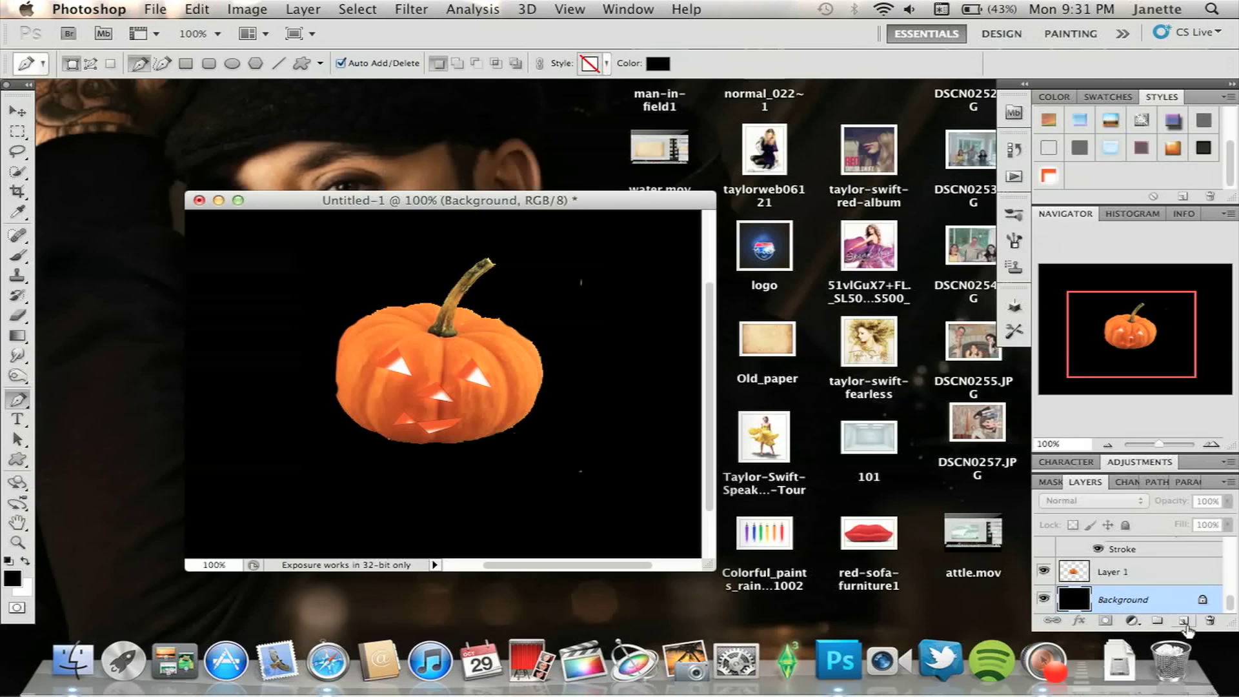
click(1183, 620)
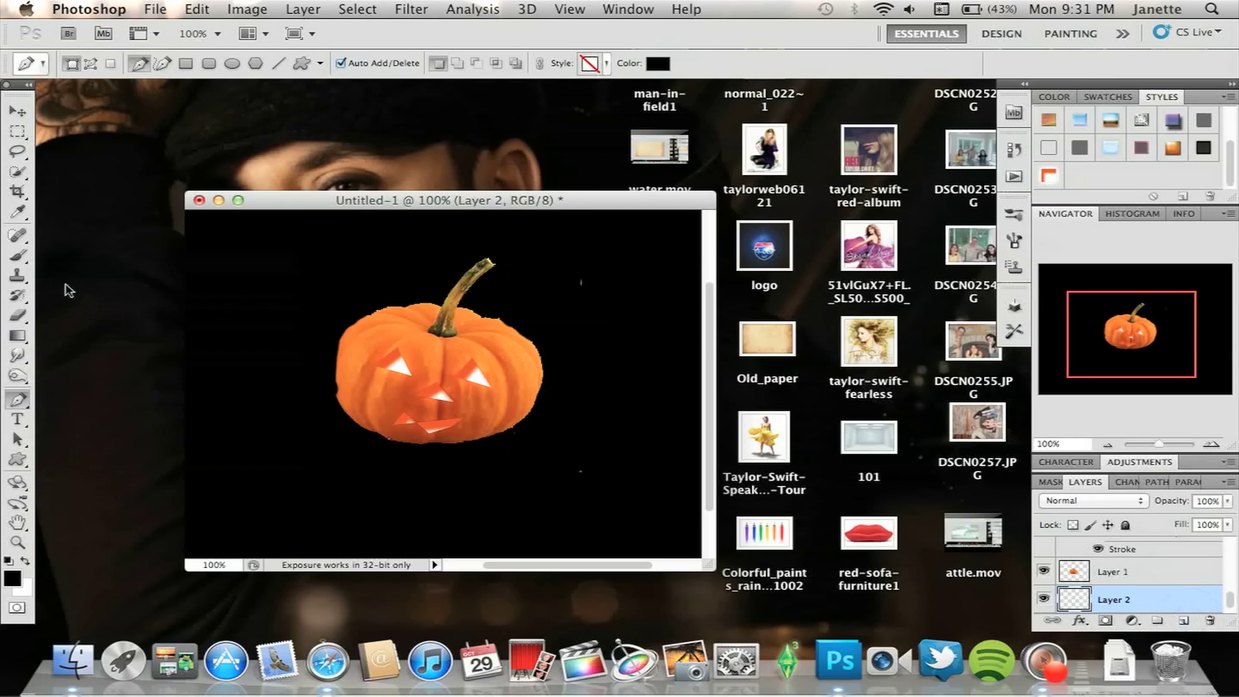
Choose the Brush tool with a soft round tip and set its size to 60 px
click(18, 257)
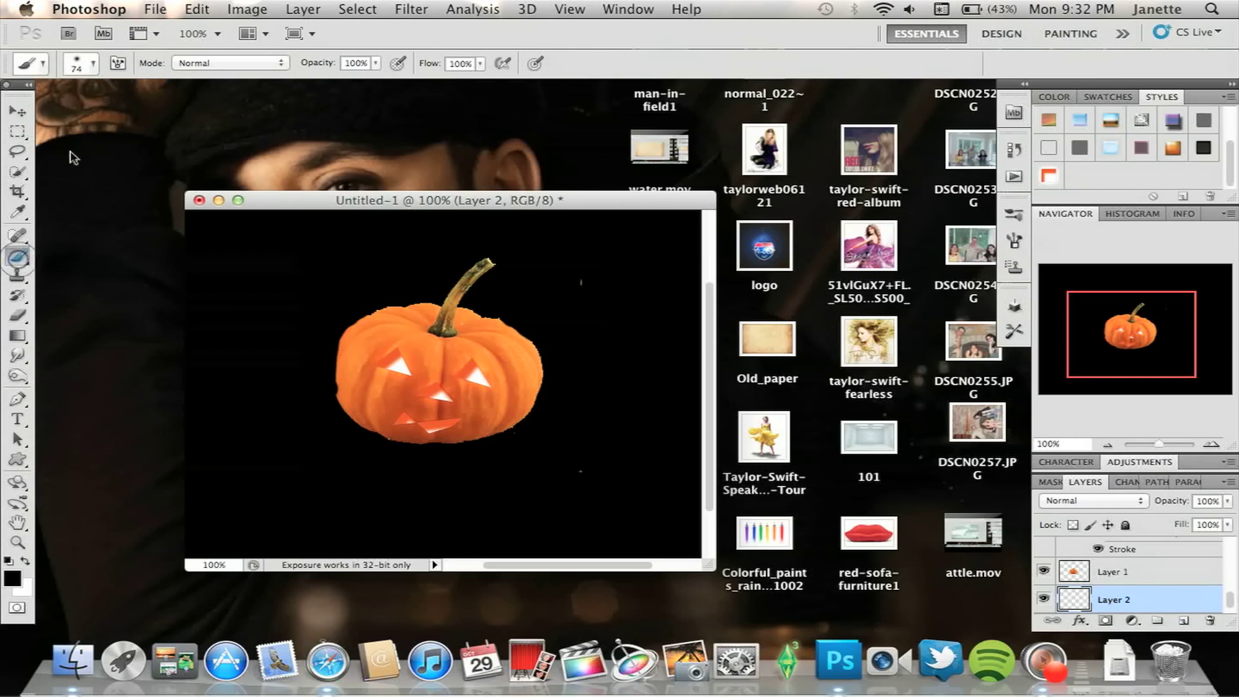
click(83, 64)
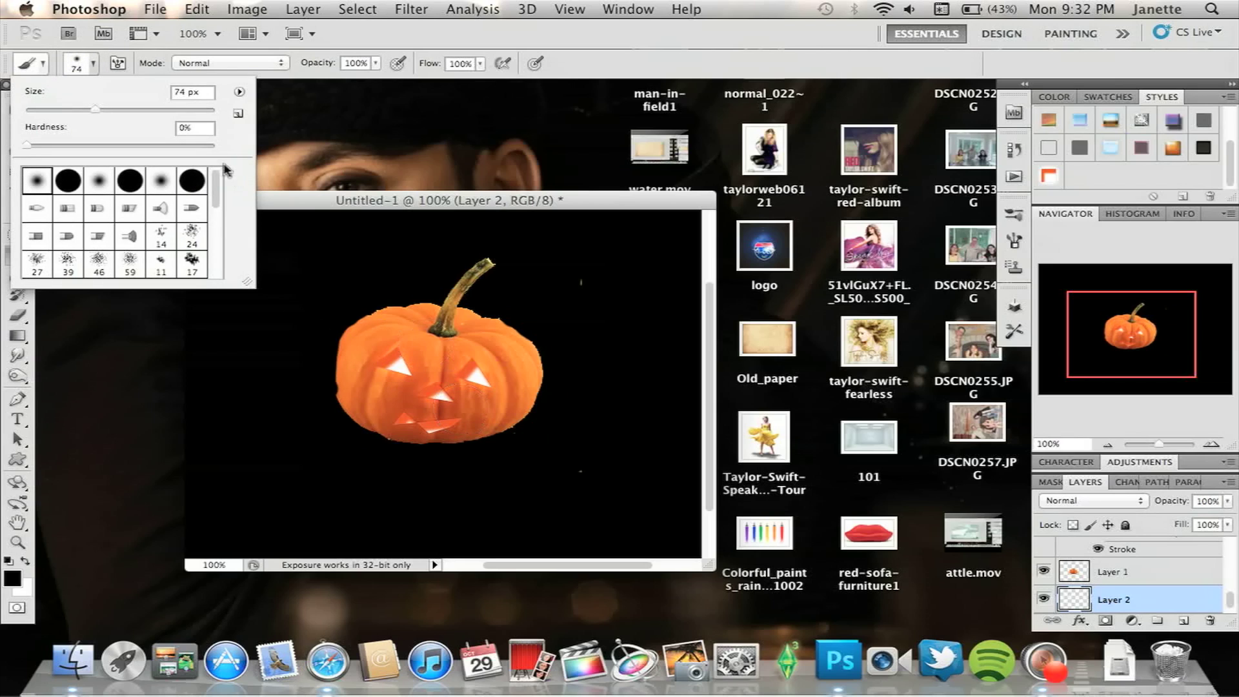
click(187, 90)
key(BackSpace)
key(BackSpace)
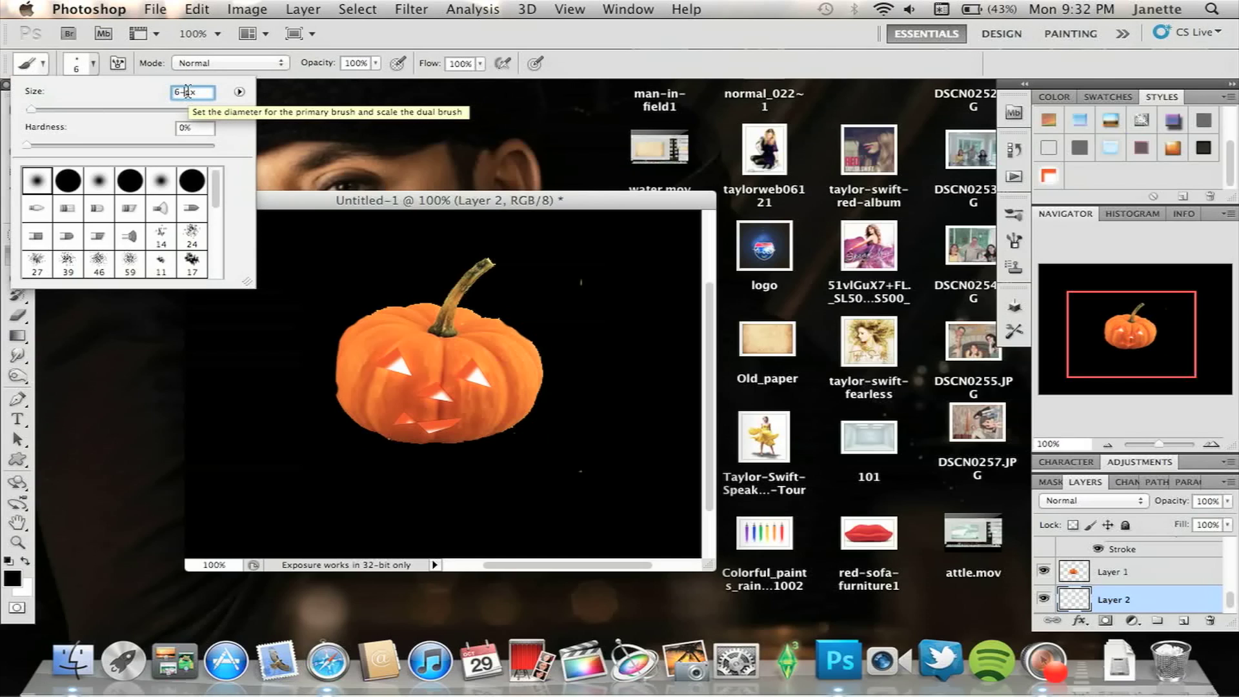
text(60)
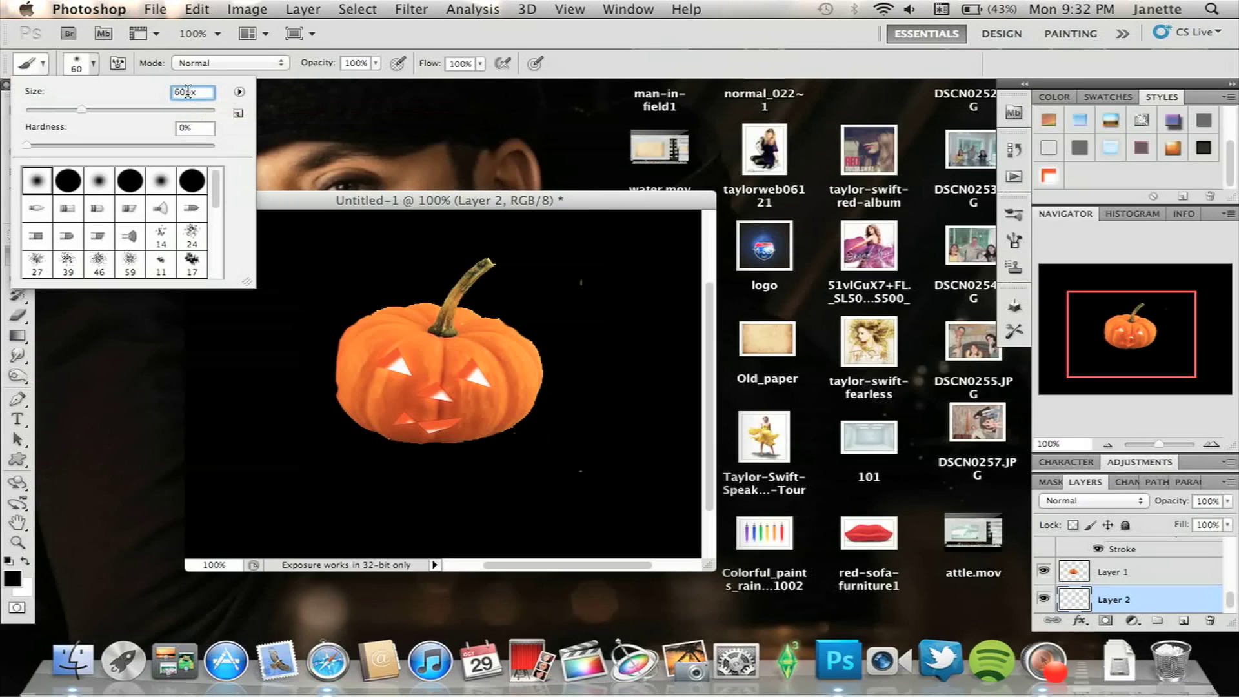
click(85, 70)
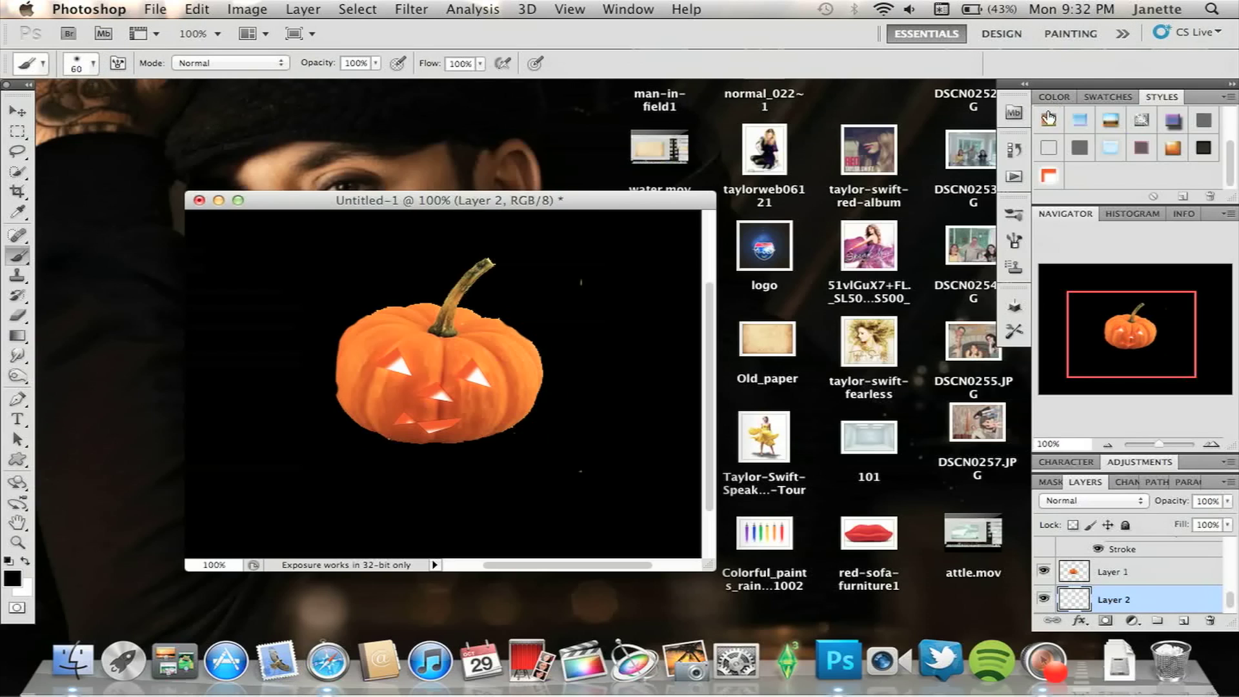
Set the foreground colour to light orange (R 255, G 158, B 61) and paint a soft glow behind the pumpkin's lower edge
click(1052, 98)
click(1049, 120)
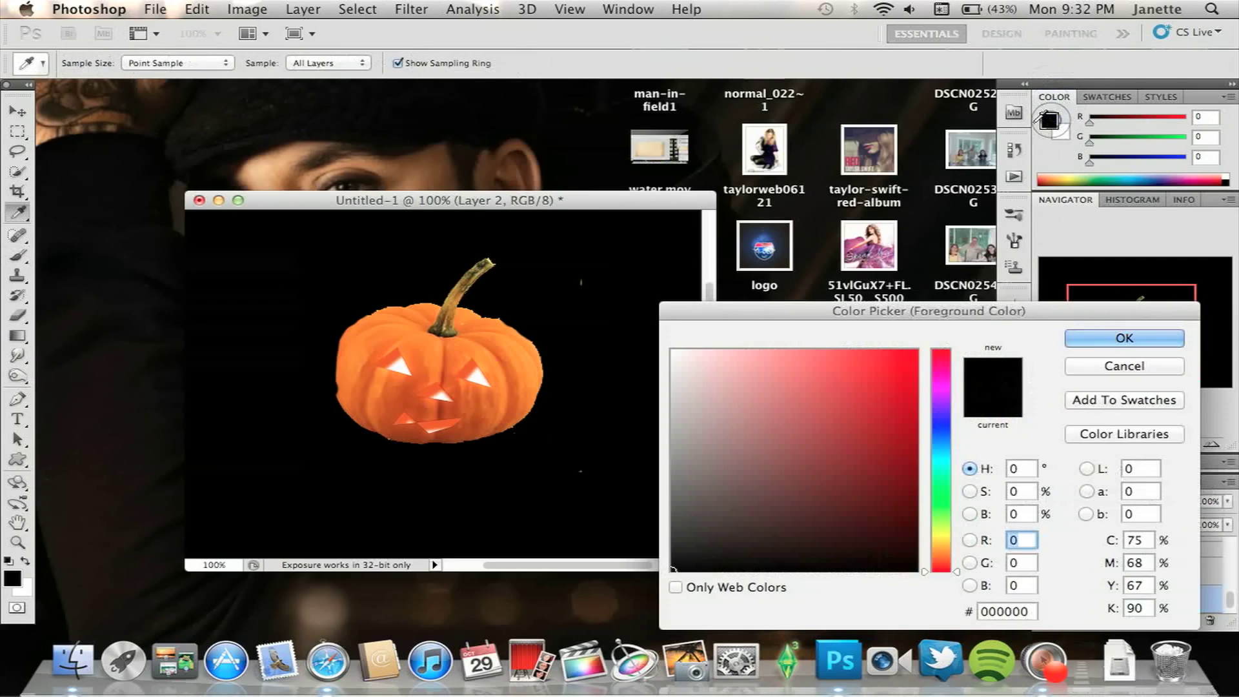
click(494, 342)
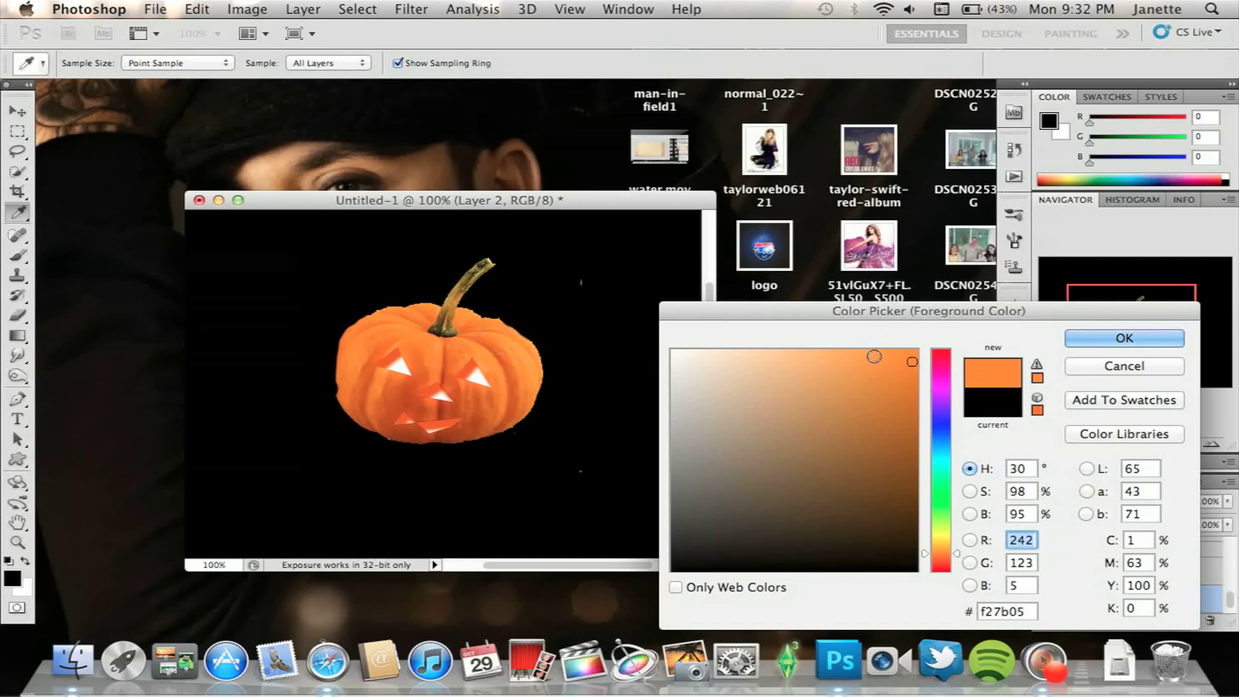
drag(877, 353, 859, 349)
click(1124, 338)
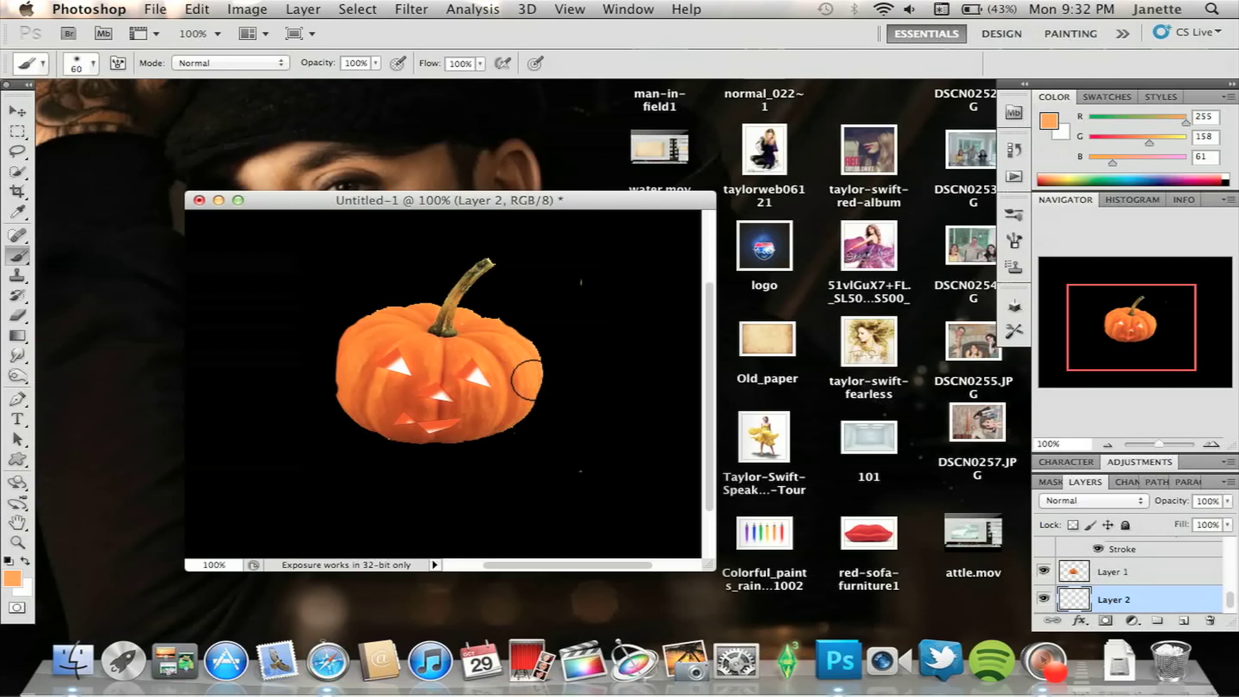
click(542, 381)
mouse_move(523, 387)
mouse_down()
mouse_move(478, 430)
mouse_move(440, 437)
mouse_move(382, 434)
mouse_move(354, 404)
mouse_up()
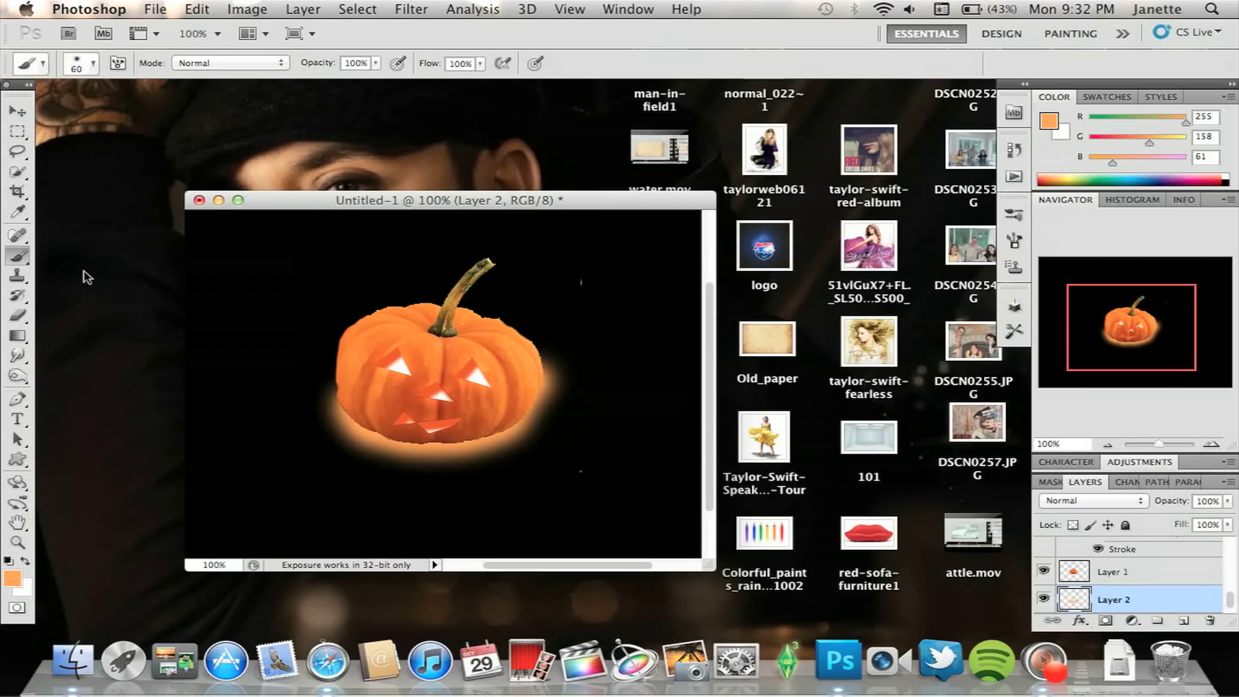
Try to erase the glow beside the pumpkin's right side with the hard 27 px Eraser, and undo the erasing
click(26, 316)
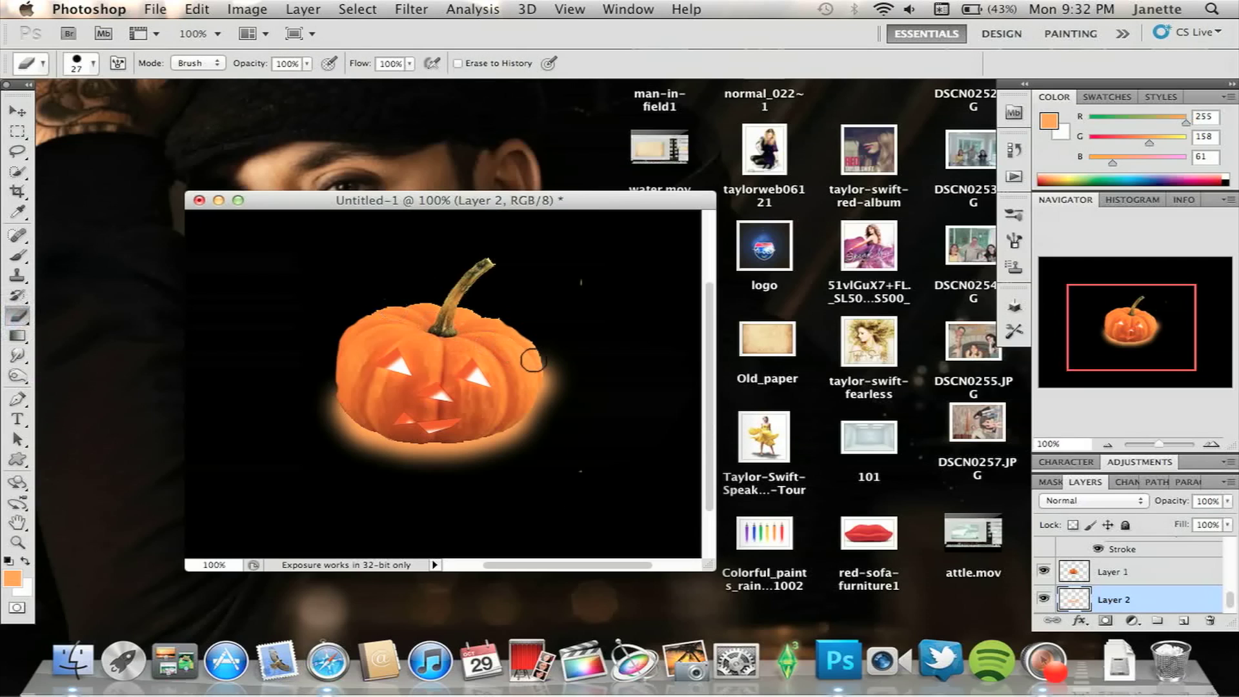
mouse_move(537, 365)
mouse_down()
mouse_move(547, 393)
mouse_move(531, 370)
mouse_up()
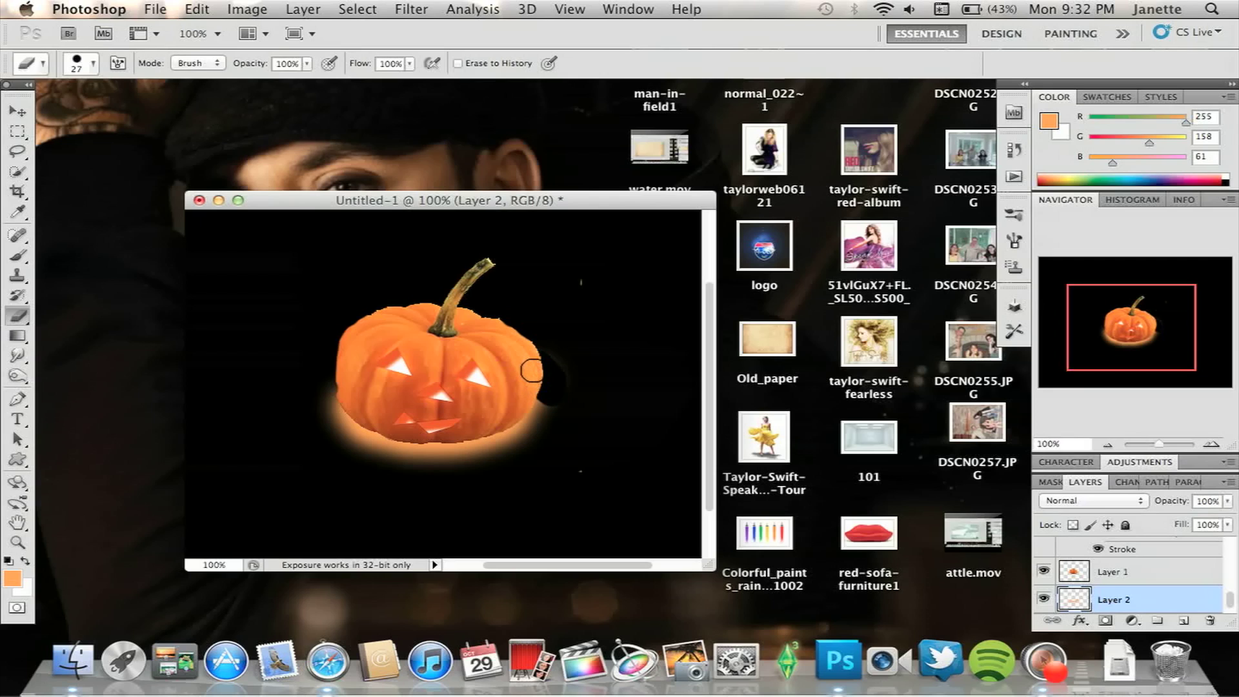
key(super+alt+z)
key(super+alt+z)
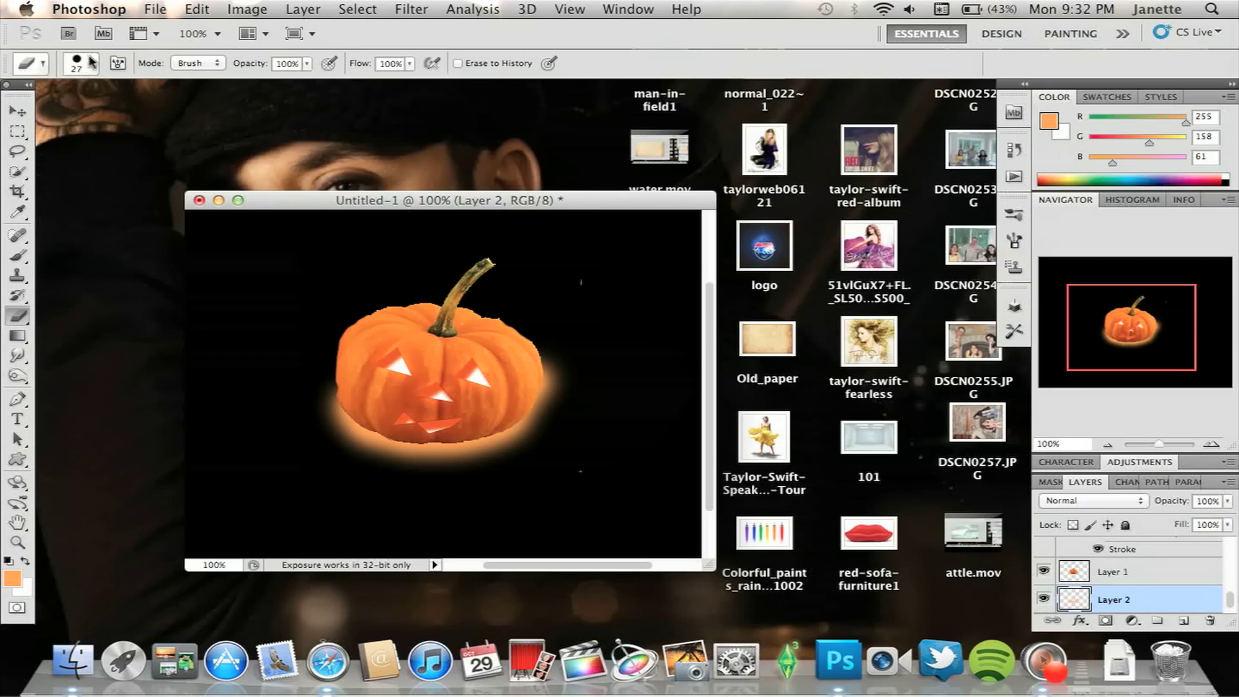
Give the Eraser a soft round tip of 87 px at 0% hardness and erase the excess glow beside the pumpkin's right side
click(92, 63)
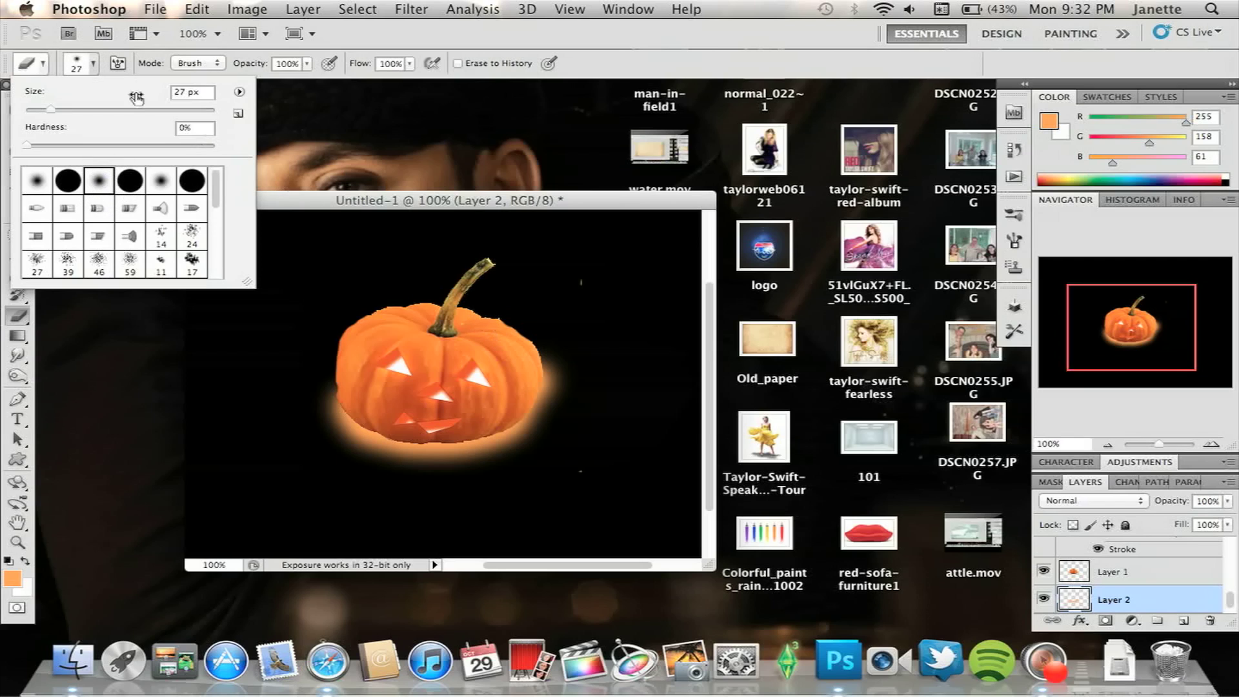
drag(49, 110, 106, 109)
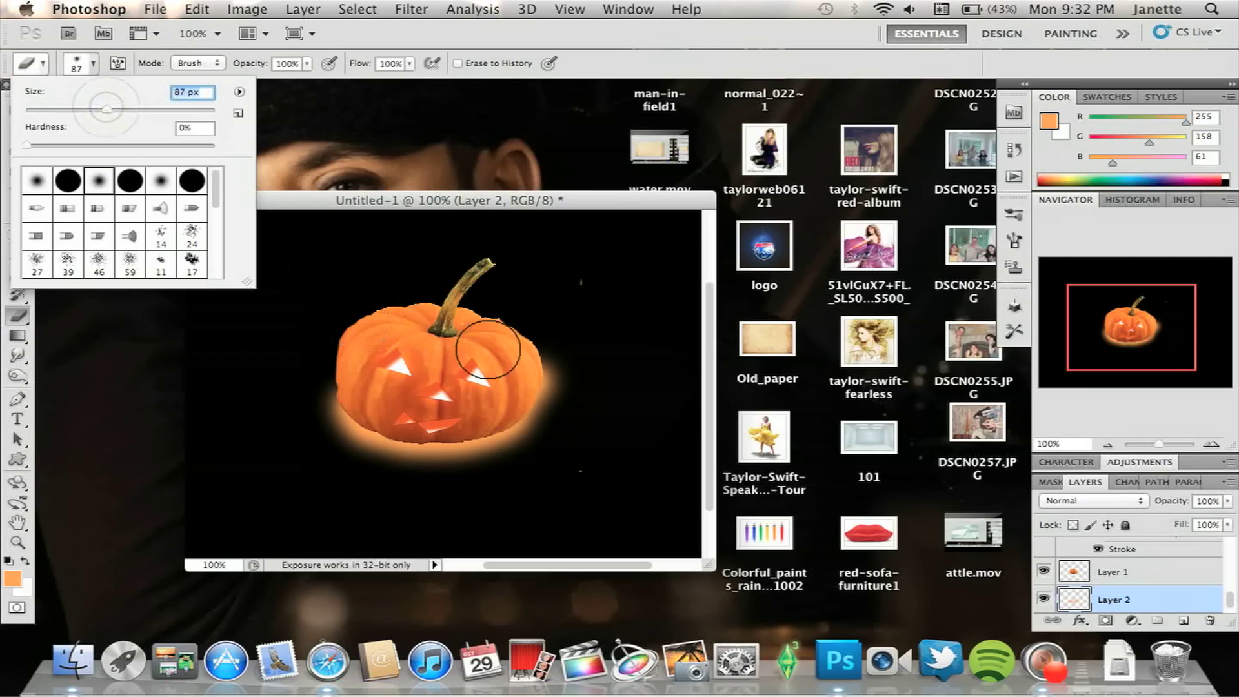
click(510, 351)
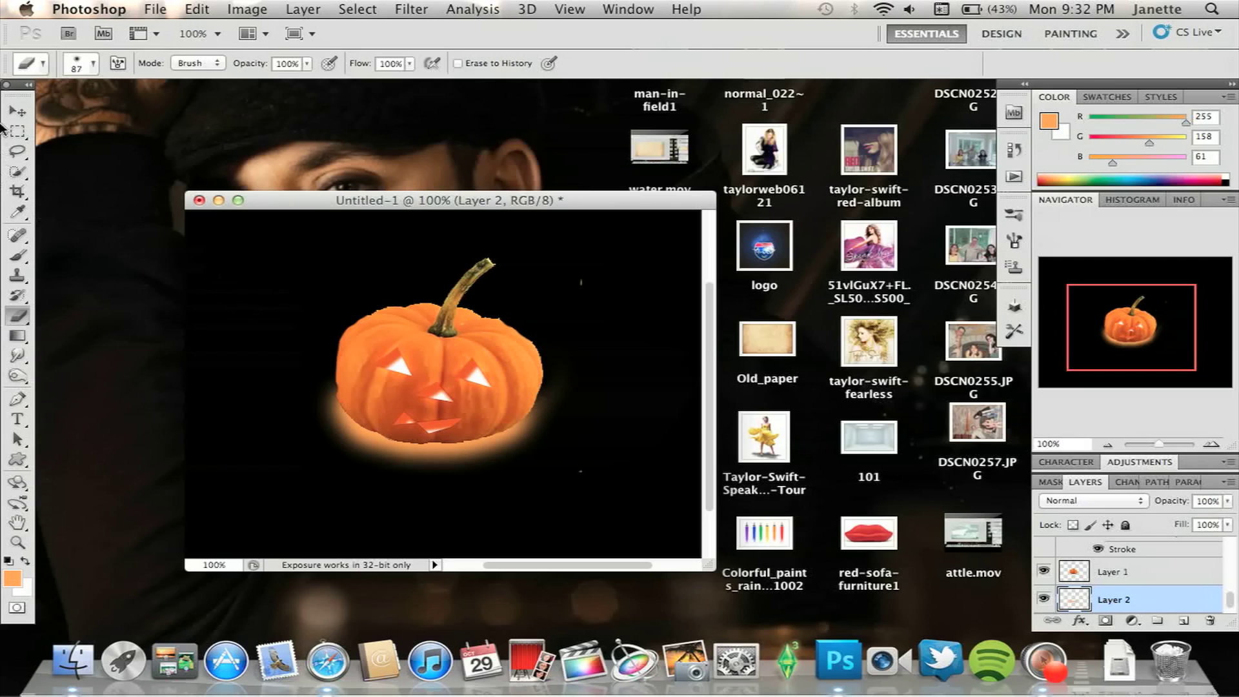
click(17, 112)
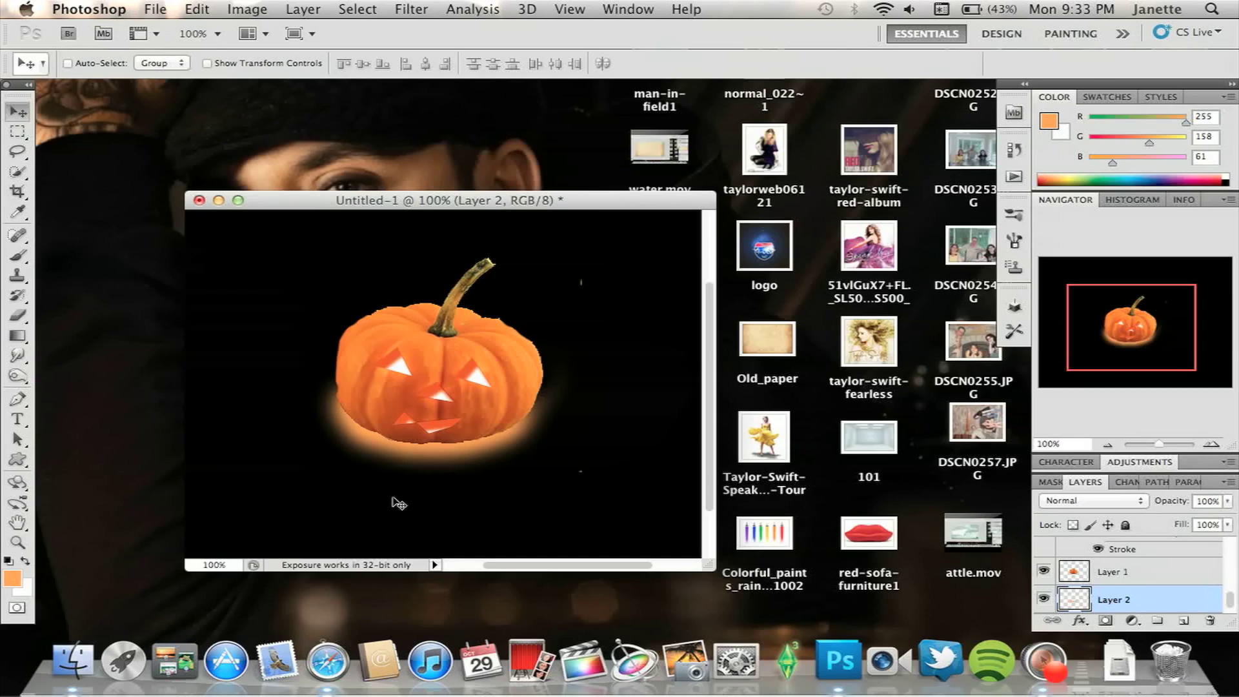
click(1104, 445)
click(1106, 446)
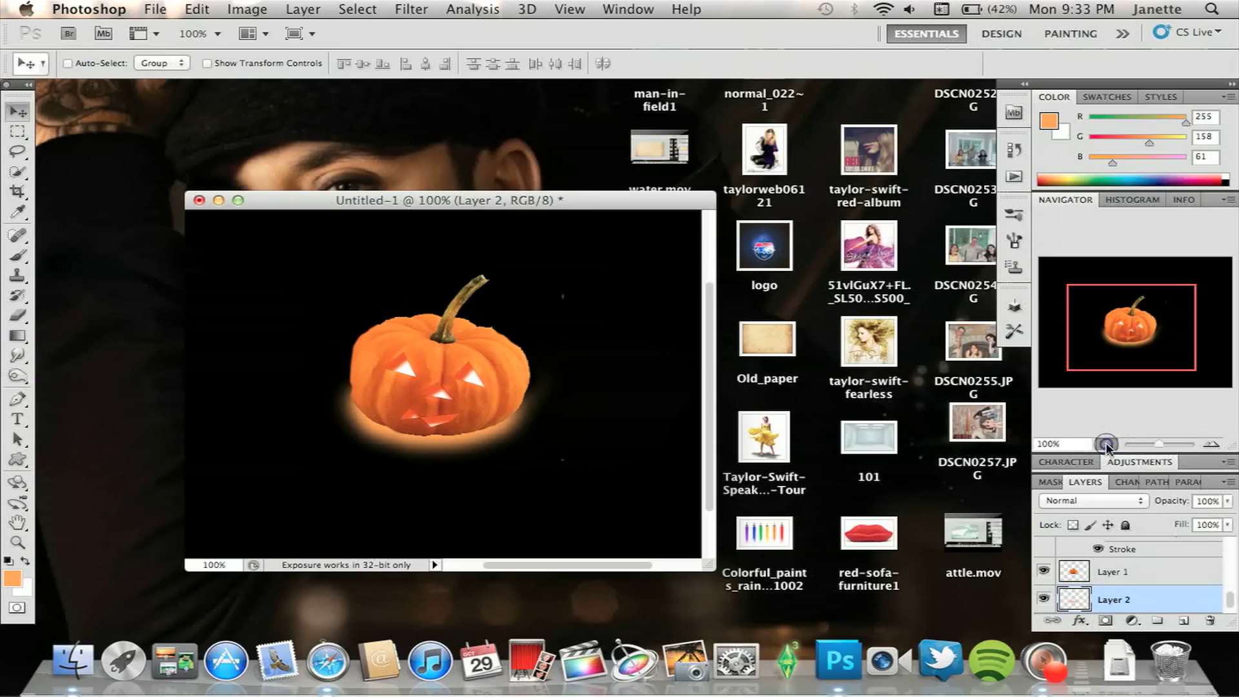